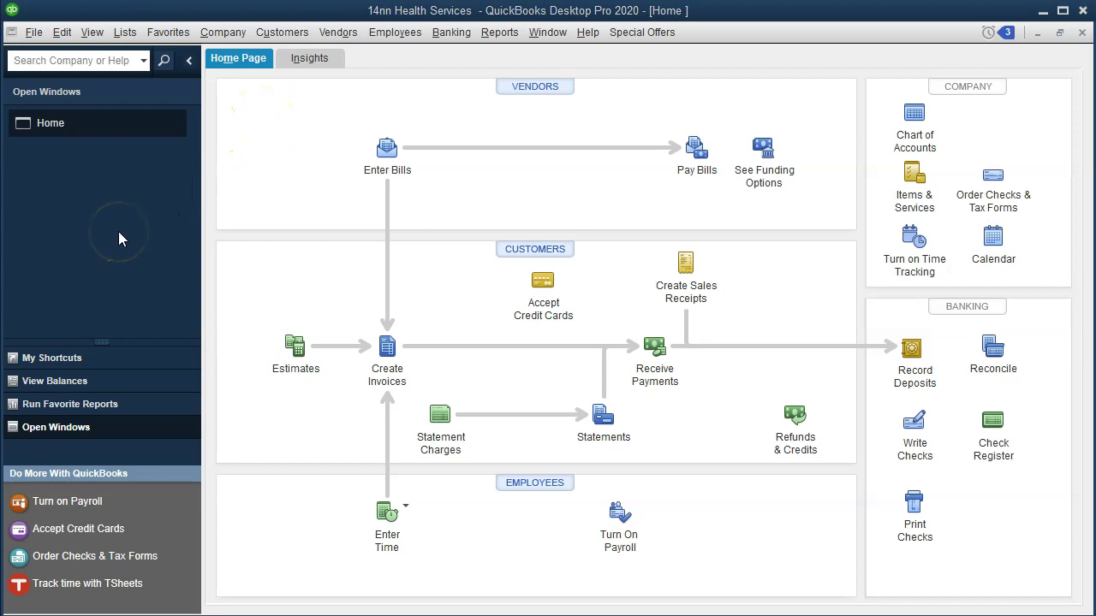
# Show the list of open windows in the accounting file.
pyautogui.click(91, 32)
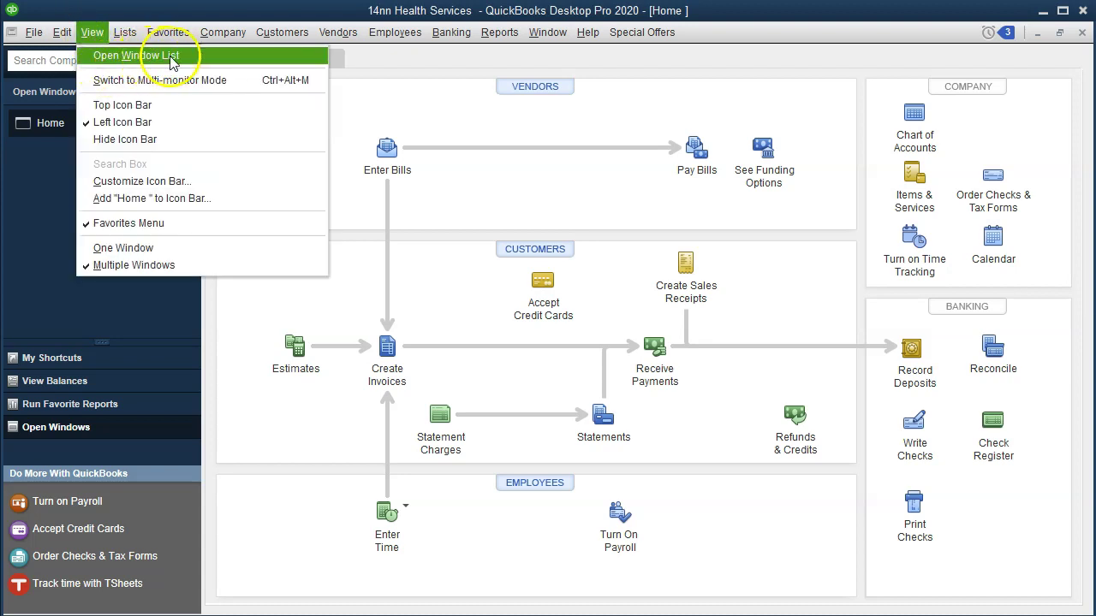
pyautogui.click(171, 57)
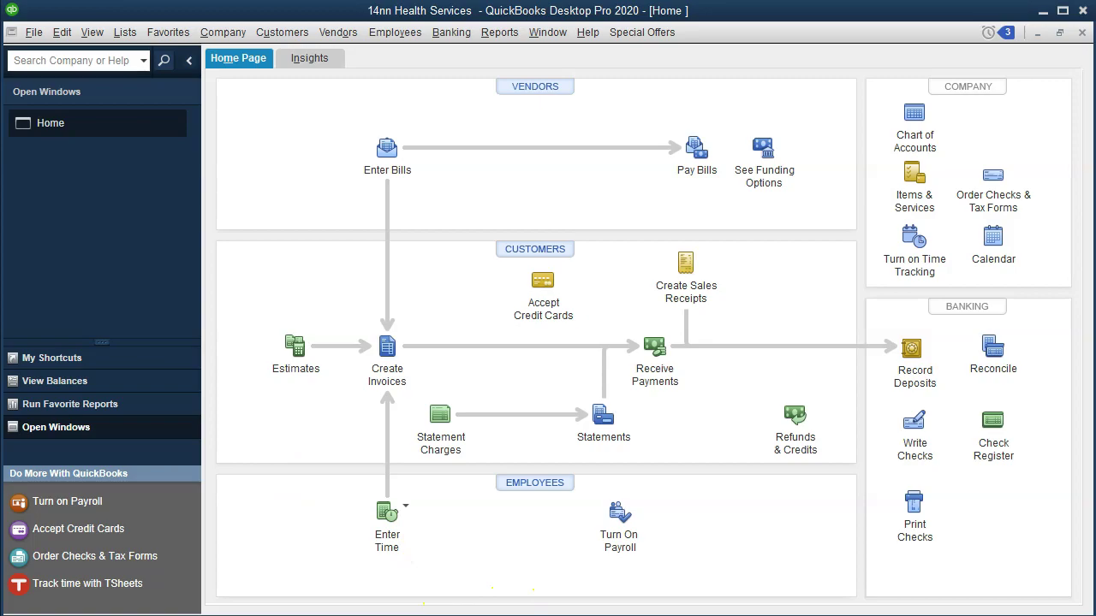
# Switch to the Excel workbook and fill transaction 5's Equipment & Furniture and Cash entry, cells F25:H26, with green.
pyautogui.hotkey('alt', 'Tab')
pyautogui.click(479, 486)
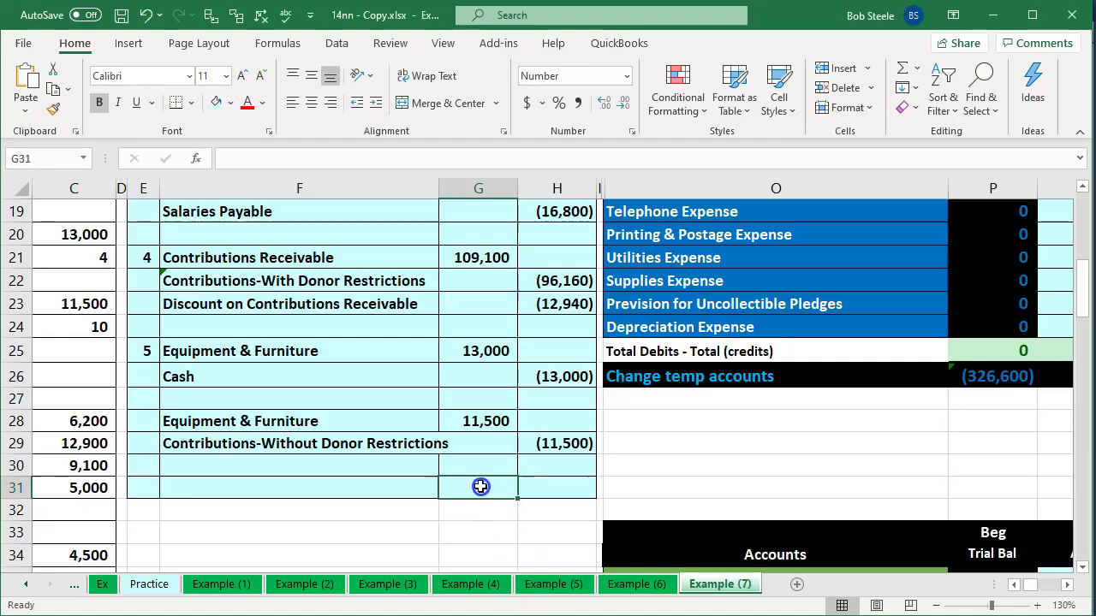
pyautogui.press('Left')
pyautogui.press('Home')
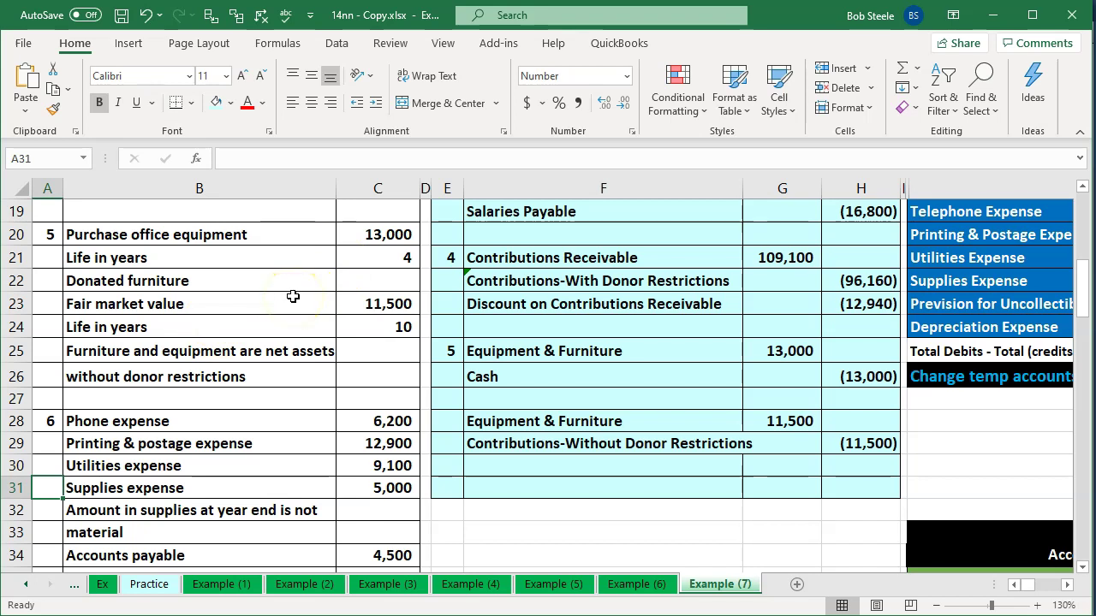
pyautogui.moveTo(506, 353); pyautogui.dragTo(835, 372)
pyautogui.rightClick(852, 366)
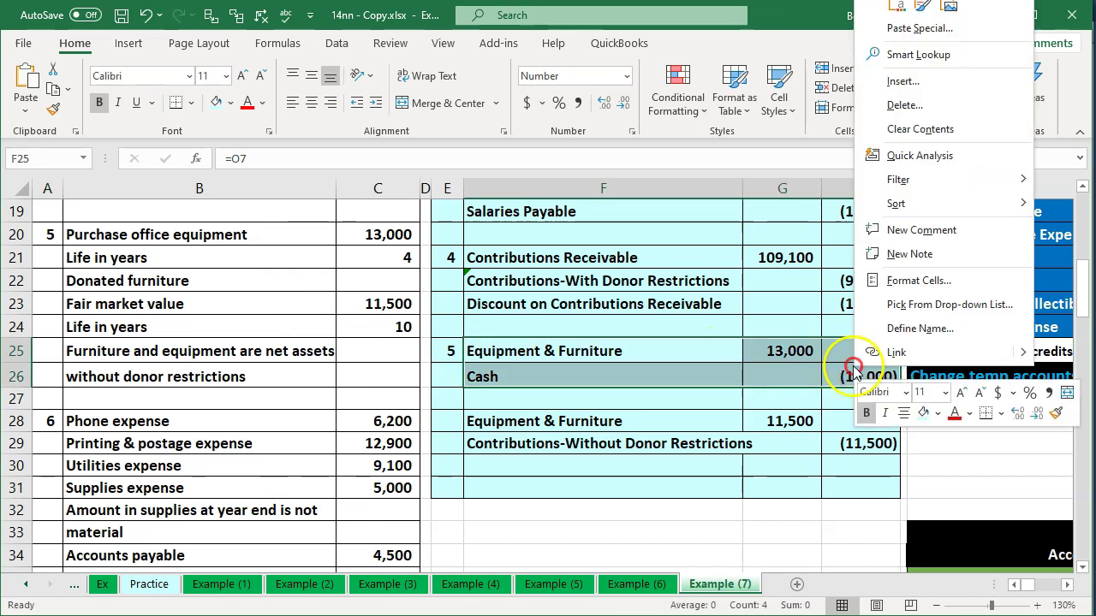
pyautogui.click(938, 414)
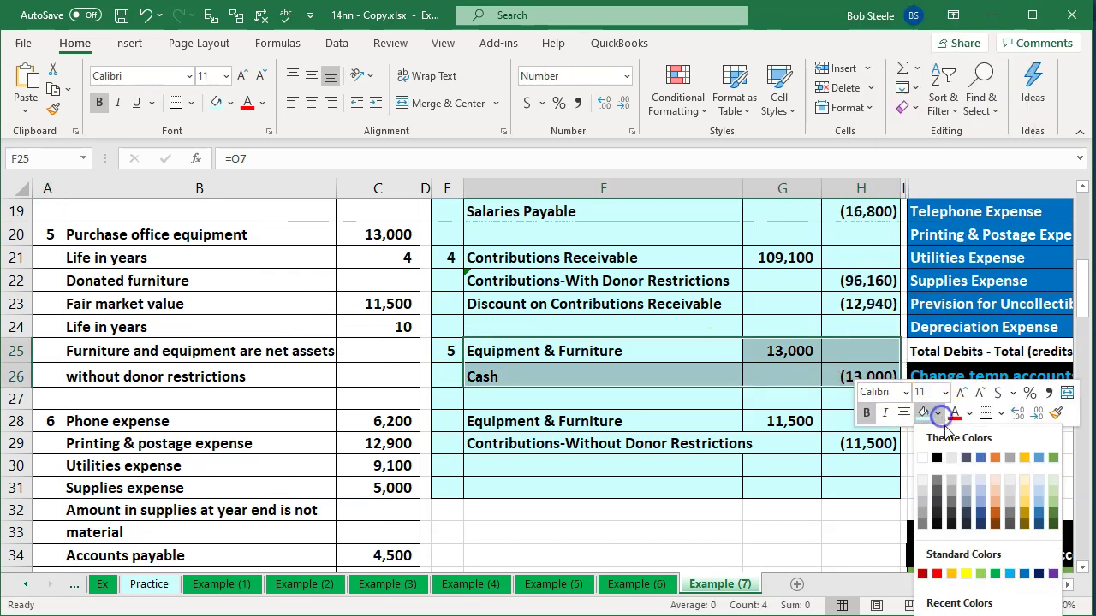
pyautogui.click(979, 579)
# Link the Equipment & Furniture adjustment in Q7 to the journal entry's debit with the formula =G25.
pyautogui.click(669, 355)
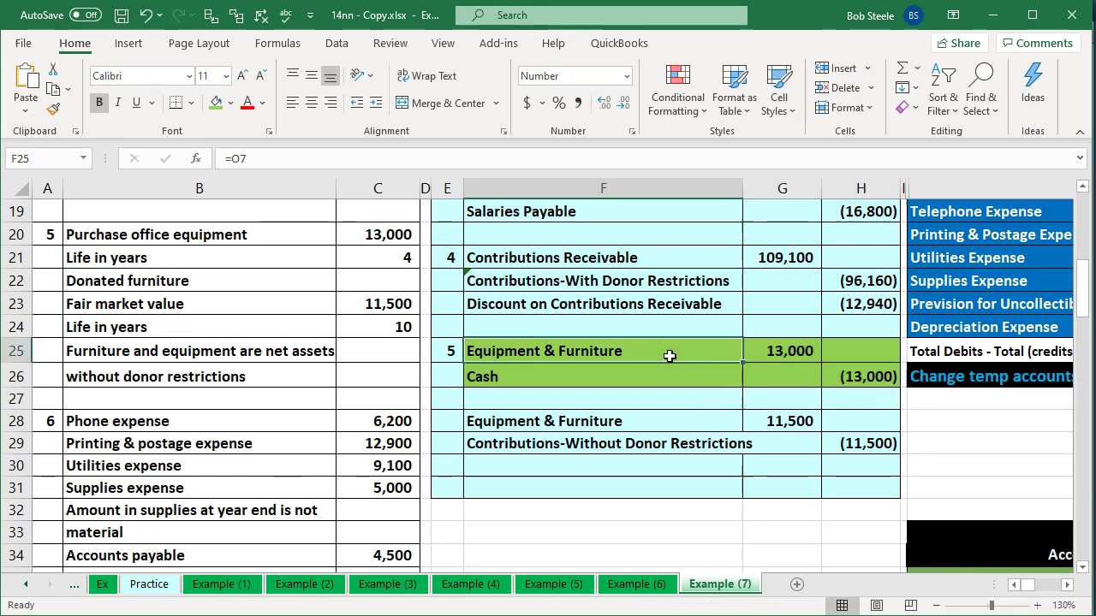
pyautogui.press('Right')
pyautogui.press('Right')
pyautogui.press('Right')
pyautogui.press('Right')
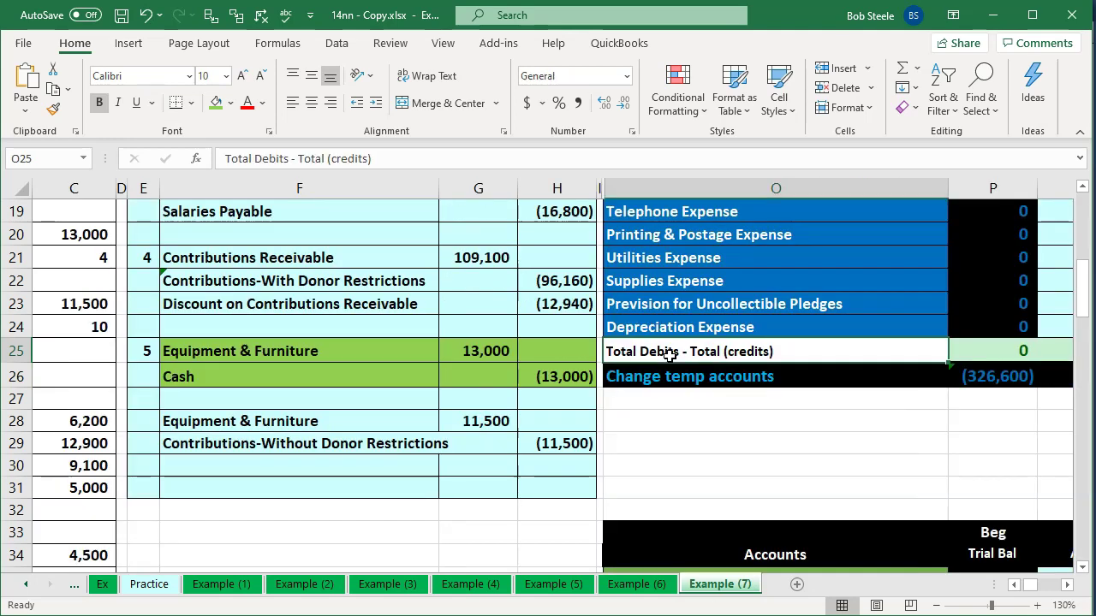
pyautogui.press('Up')
pyautogui.press('Right')
pyautogui.press('Right')
pyautogui.press('Up')
pyautogui.press('Up')
pyautogui.press('Up')
pyautogui.press('Up')
pyautogui.press('Up')
pyautogui.press('Up')
pyautogui.press('Up')
pyautogui.press('Up')
pyautogui.press('Up')
pyautogui.press('Up')
pyautogui.press('Up')
pyautogui.press('Up')
pyautogui.press('Up')
pyautogui.press('Up')
pyautogui.press('Up')
pyautogui.press('Up')
pyautogui.press('Up')
pyautogui.press('Up')
pyautogui.press('Up')
pyautogui.press('Up')
pyautogui.press('Up')
pyautogui.press('Up')
pyautogui.press('Up')
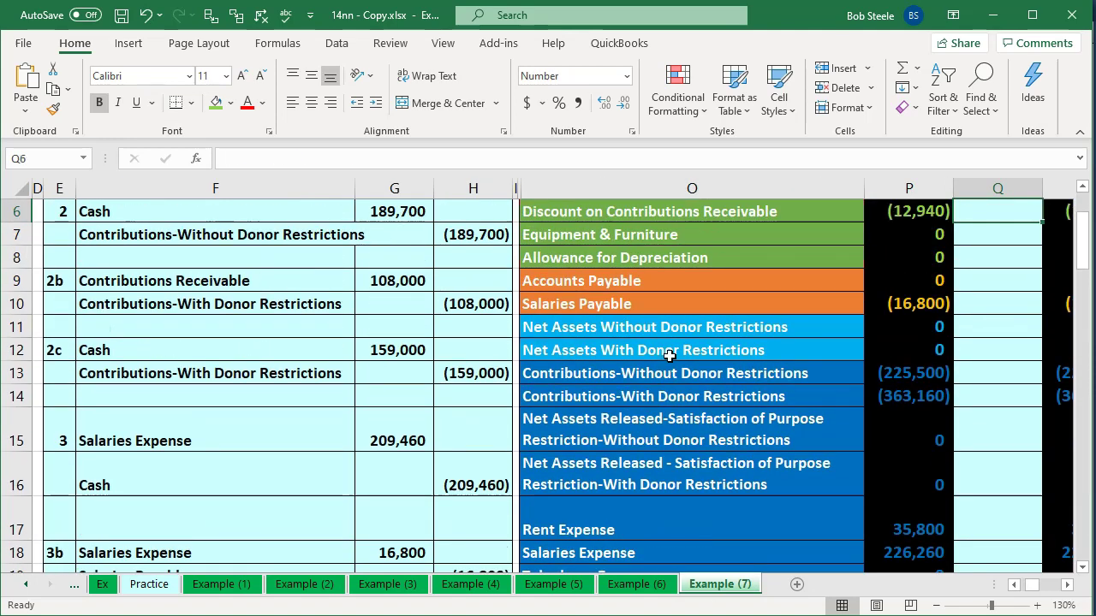
pyautogui.press('Down')
pyautogui.press('Down')
pyautogui.press('Down')
pyautogui.press('Down')
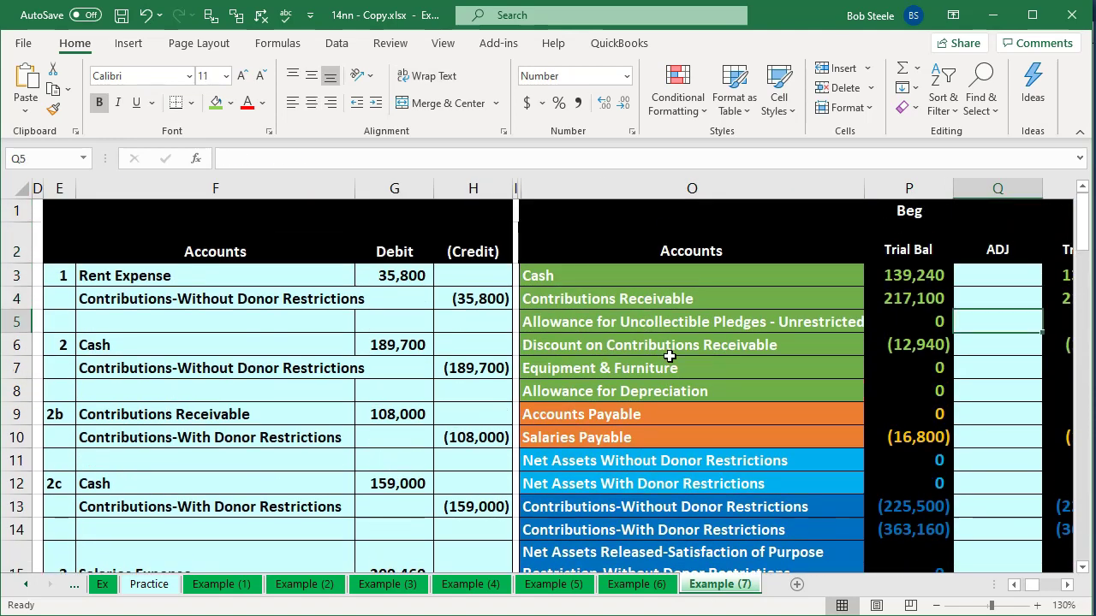
pyautogui.press('Left')
pyautogui.press('Left')
pyautogui.press('Down')
pyautogui.press('Down')
pyautogui.press('Right')
pyautogui.press('Right')
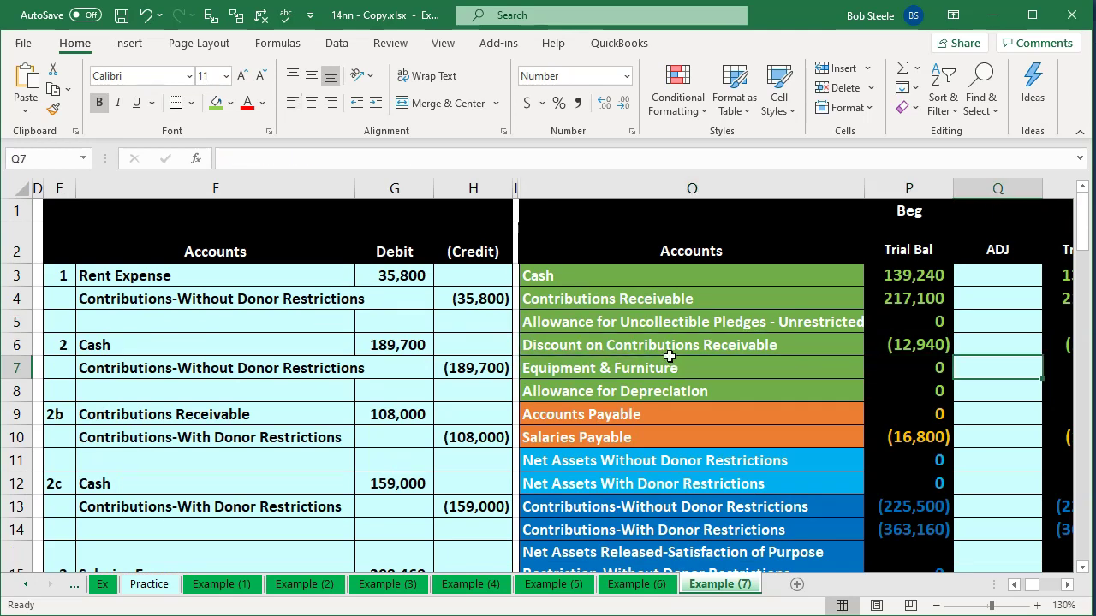
pyautogui.write('=')
pyautogui.press('Down')
pyautogui.press('Down')
pyautogui.press('Down')
pyautogui.press('Down')
pyautogui.press('Down')
pyautogui.press('Down')
pyautogui.press('Down')
pyautogui.press('Down')
pyautogui.press('Down')
pyautogui.press('Down')
pyautogui.press('Down')
pyautogui.press('Down')
pyautogui.press('Down')
pyautogui.press('Down')
pyautogui.press('Down')
pyautogui.press('Down')
pyautogui.press('Down')
pyautogui.press('Down')
pyautogui.press('Down')
pyautogui.press('Down')
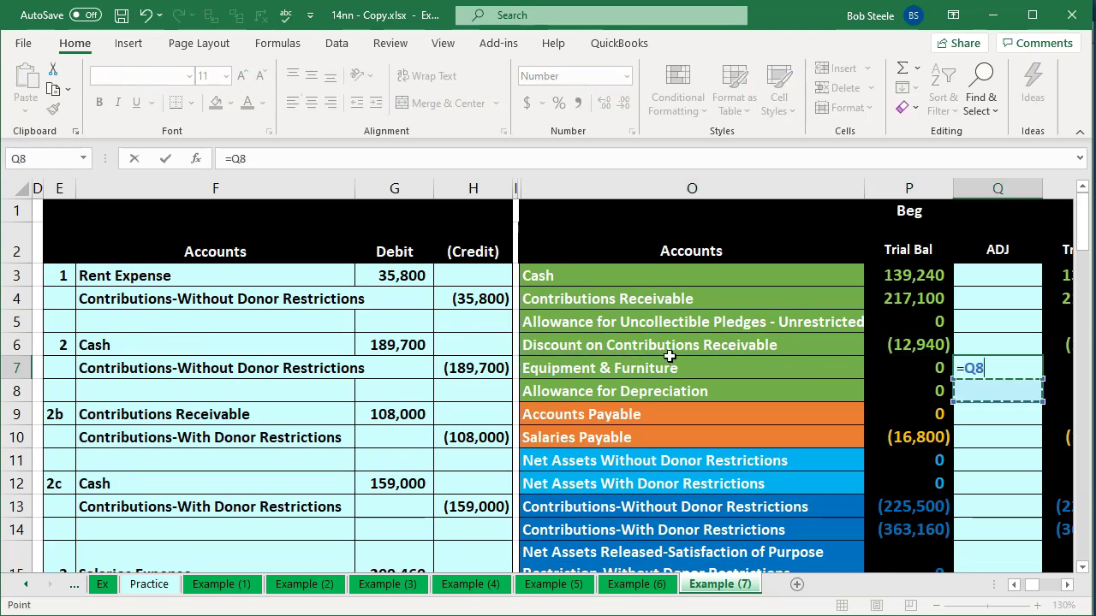
pyautogui.press('Left')
pyautogui.press('Left')
pyautogui.press('Left')
pyautogui.press('Left')
pyautogui.press('Left')
pyautogui.press('Up')
pyautogui.press('Up')
pyautogui.press('Up')
pyautogui.press('Up')
pyautogui.press('Up')
pyautogui.press('Up')
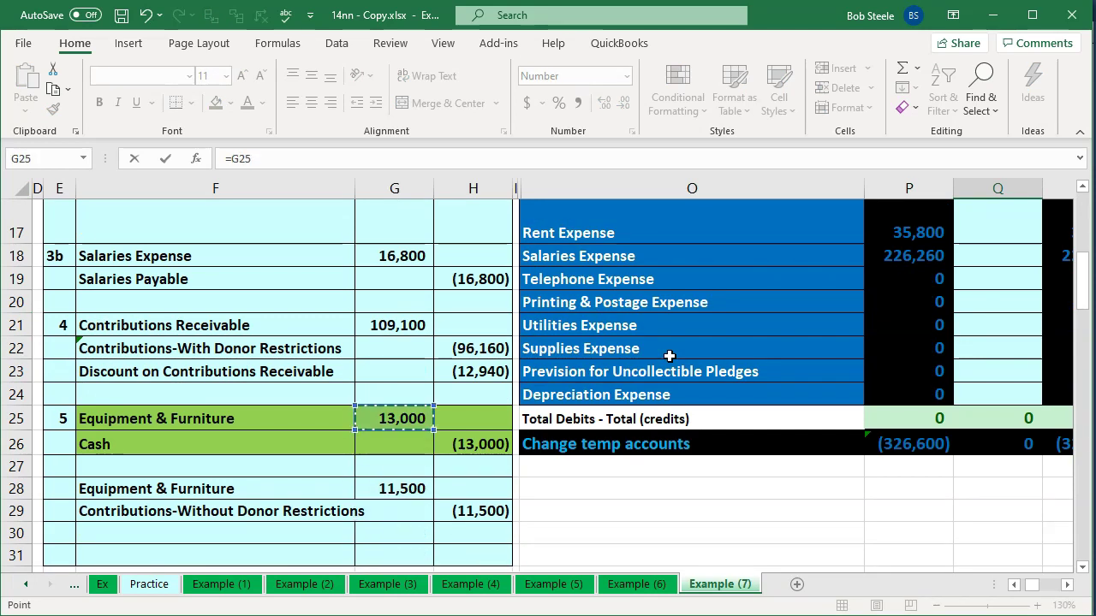
pyautogui.press('Return')
# Link the Cash adjustment in Q3 to the journal entry's credit with the formula =H26.
pyautogui.press('Right')
pyautogui.press('Up')
pyautogui.press('Up')
pyautogui.press('Up')
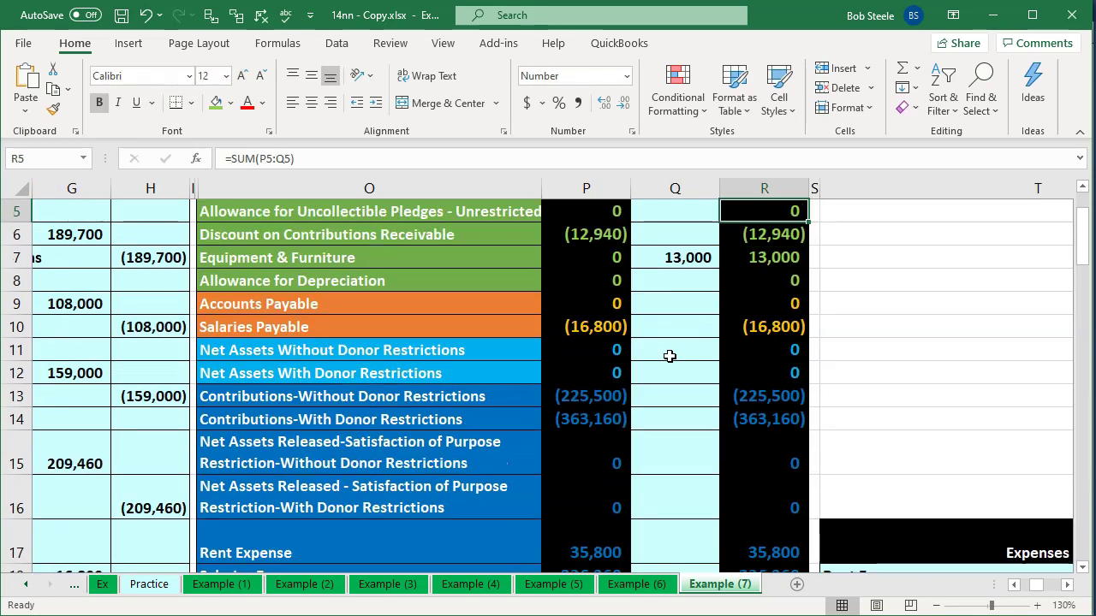
pyautogui.press('Up')
pyautogui.press('Up')
pyautogui.press('Up')
pyautogui.press('Down')
pyautogui.press('Left')
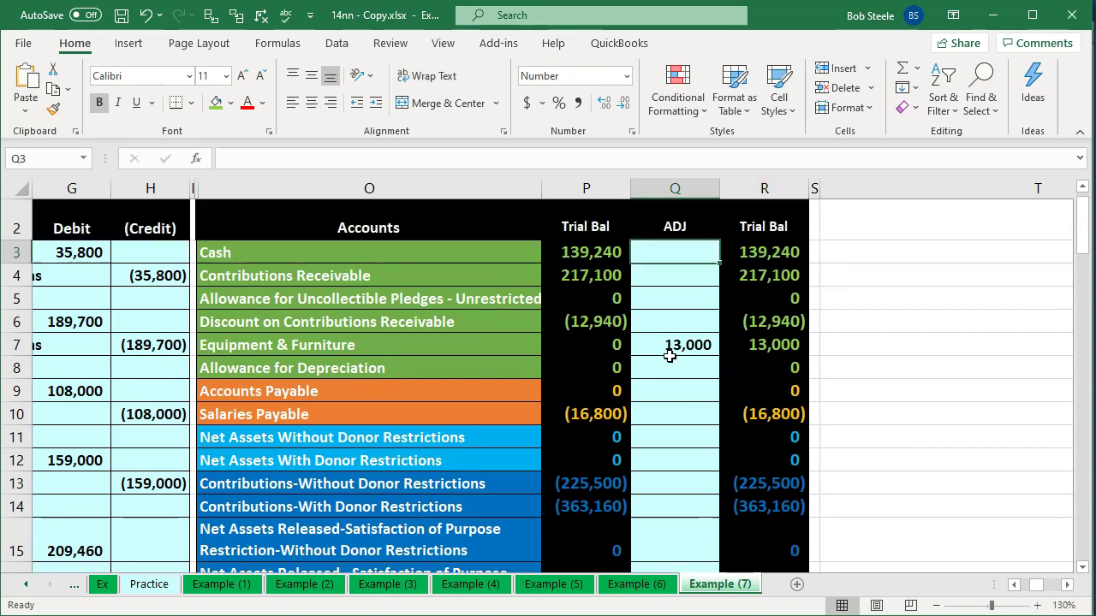
pyautogui.write('=')
pyautogui.press('Down')
pyautogui.press('Down')
pyautogui.press('Down')
pyautogui.press('Down')
pyautogui.press('Down')
pyautogui.press('Down')
pyautogui.press('Down')
pyautogui.press('Down')
pyautogui.press('Down')
pyautogui.press('Down')
pyautogui.press('Down')
pyautogui.press('Down')
pyautogui.press('Down')
pyautogui.press('Down')
pyautogui.press('Down')
pyautogui.press('Down')
pyautogui.press('Down')
pyautogui.press('Down')
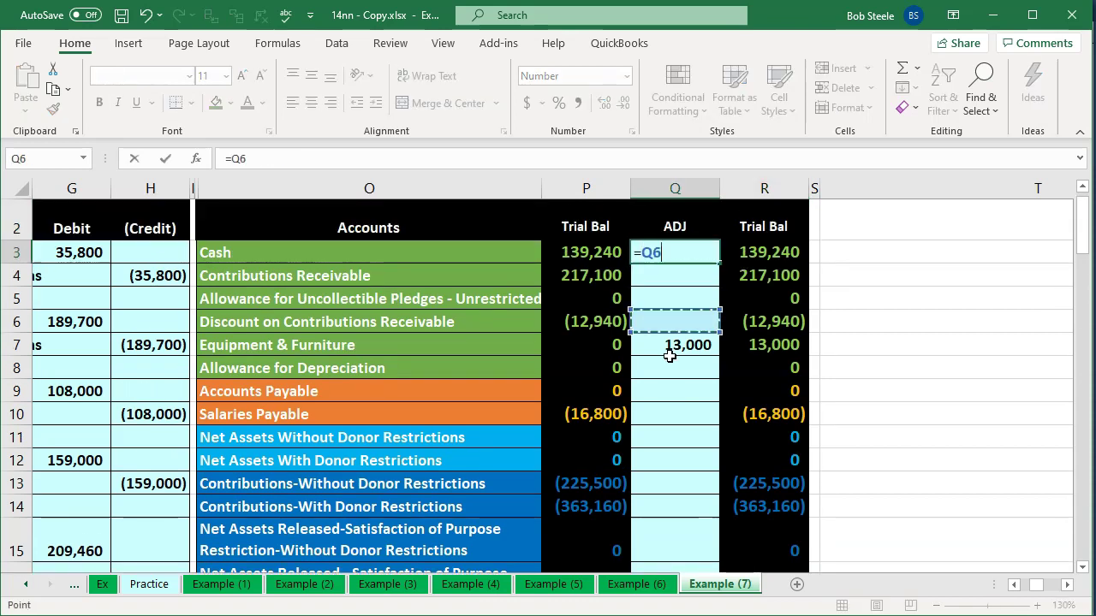
pyautogui.press('Down')
pyautogui.press('Down')
pyautogui.press('Down')
pyautogui.press('Down')
pyautogui.press('Down')
pyautogui.press('Down')
pyautogui.press('Down')
pyautogui.press('Down')
pyautogui.press('Left')
pyautogui.press('Left')
pyautogui.press('Left')
pyautogui.press('Left')
pyautogui.press('Up')
pyautogui.press('Up')
pyautogui.press('Up')
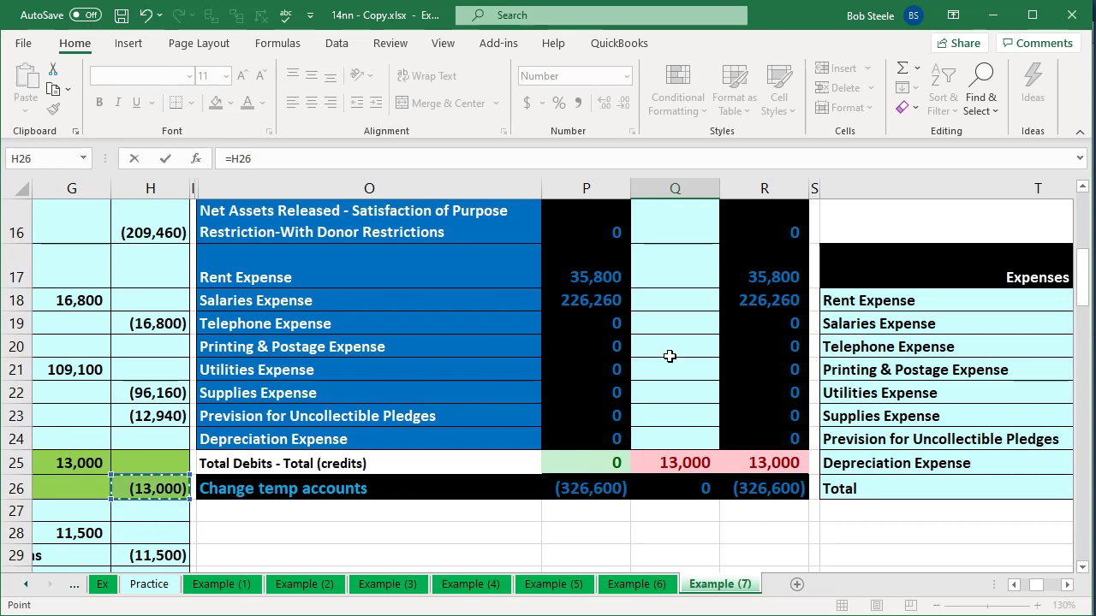
pyautogui.press('Return')
# Check the adjusted Cash balance and the trial balance totals, and return to the transaction 5 journal entries.
pyautogui.press('Up')
pyautogui.scroll(1, 670, 356)
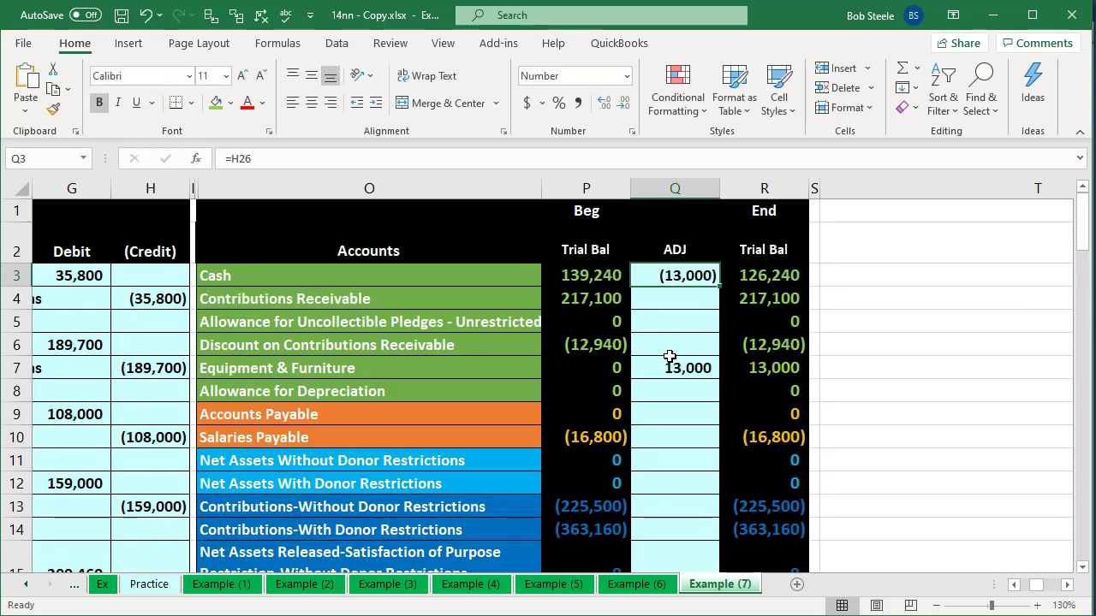
pyautogui.scroll(-6, 670, 357)
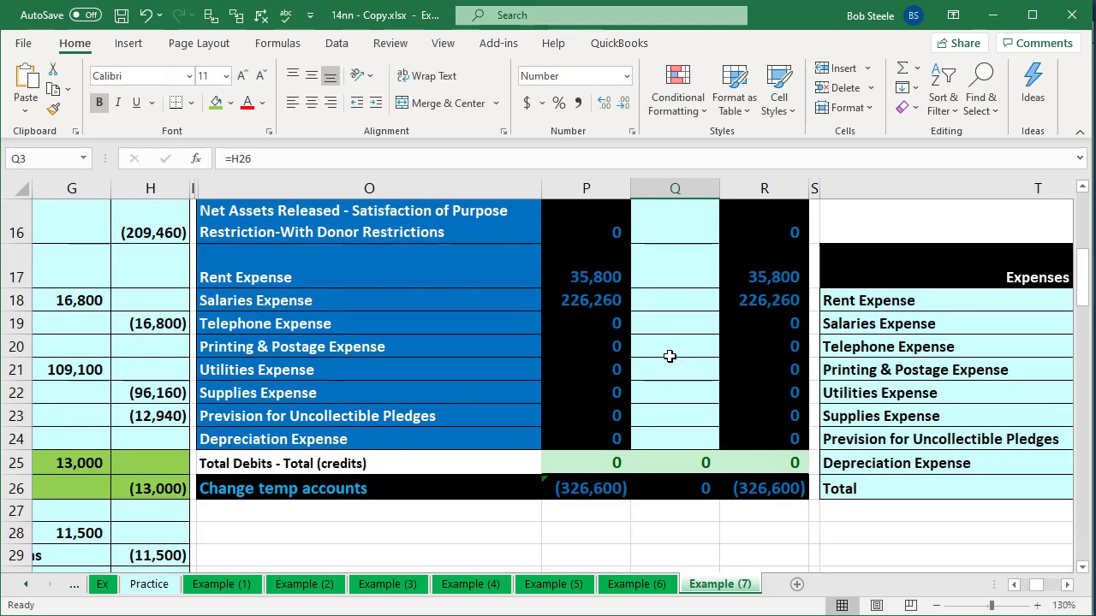
pyautogui.click(224, 435)
pyautogui.press('Left')
pyautogui.press('Left')
pyautogui.press('Left')
pyautogui.press('Left')
pyautogui.press('Left')
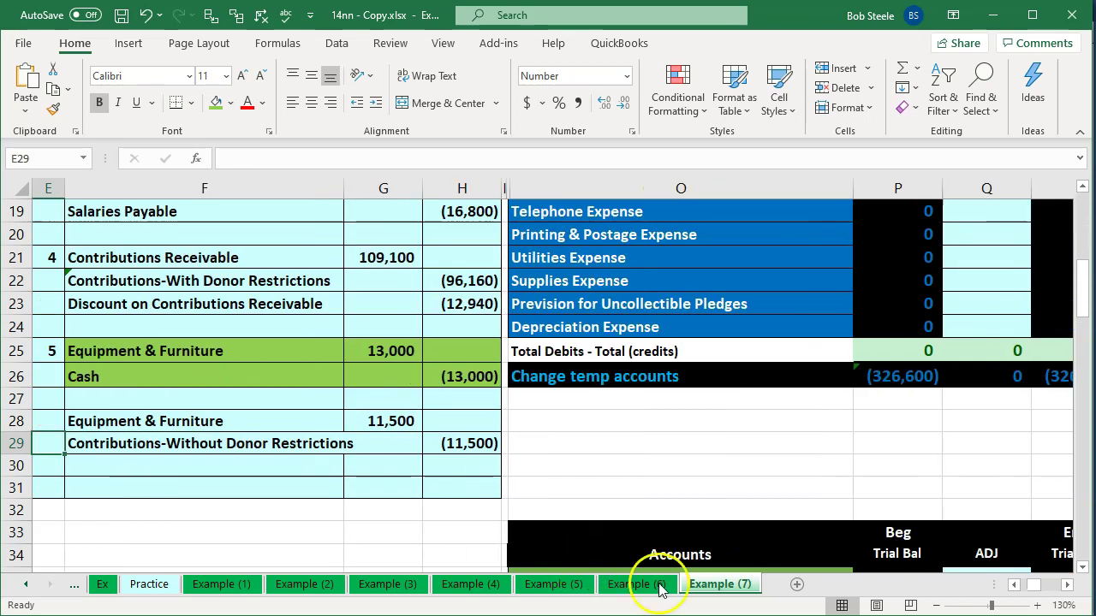
# Switch to QuickBooks and open the check register for the Checking account.
pyautogui.hotkey('alt', 'Tab')
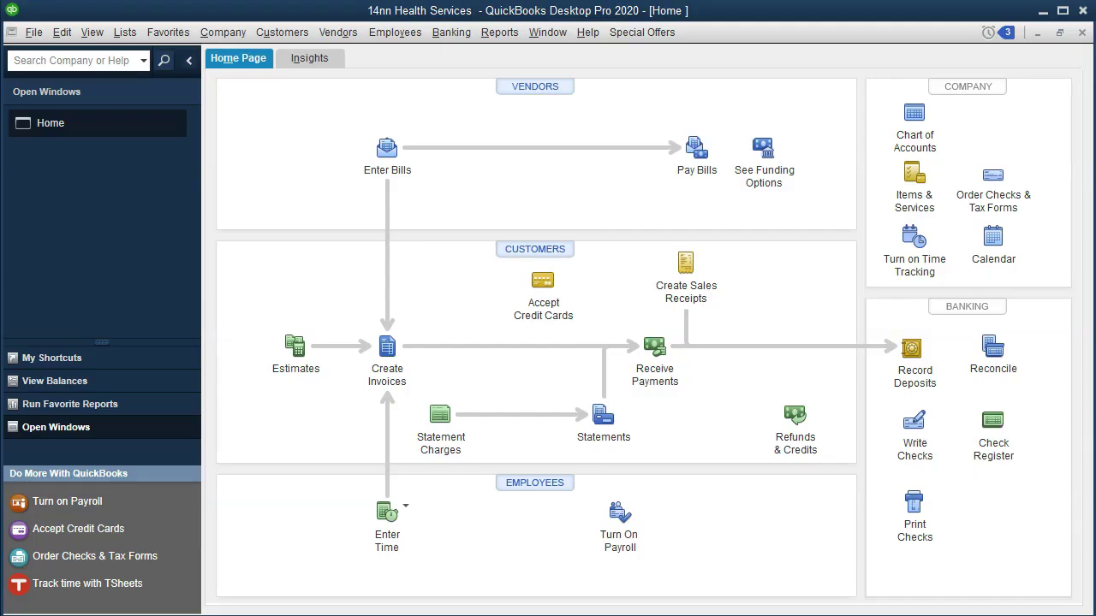
pyautogui.click(994, 451)
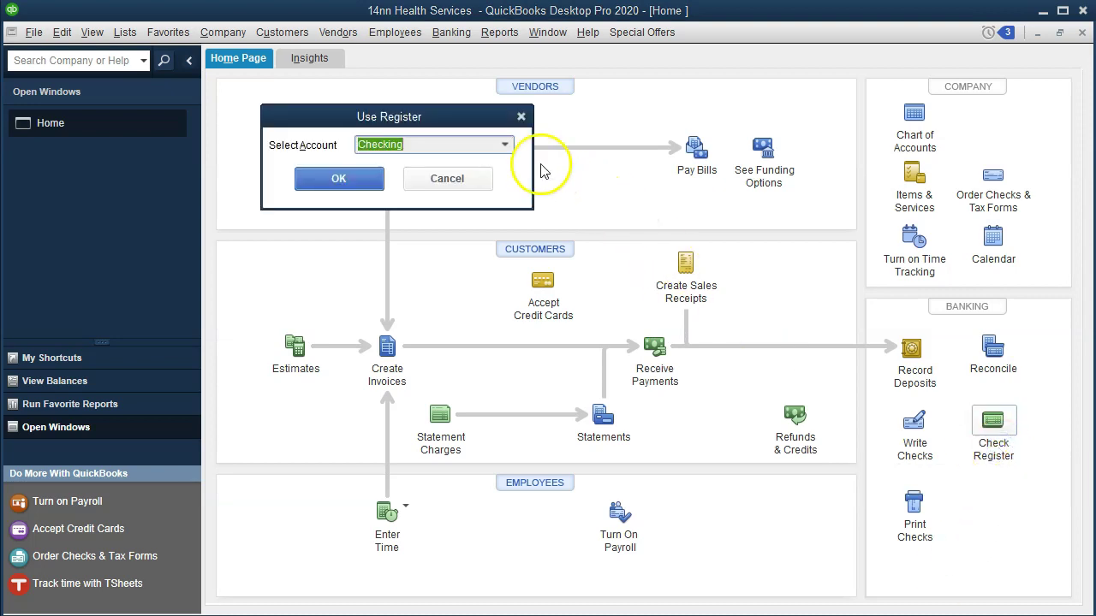
pyautogui.click(370, 184)
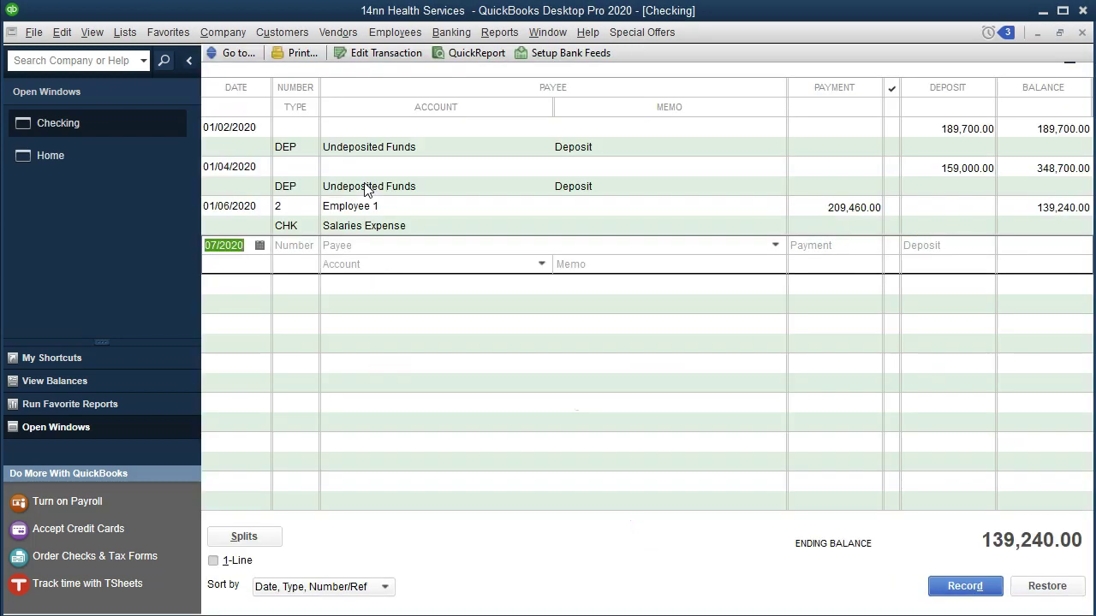
# Open a new check form from the register's blank entry and date the check 01/08/2020.
pyautogui.doubleClick(301, 265)
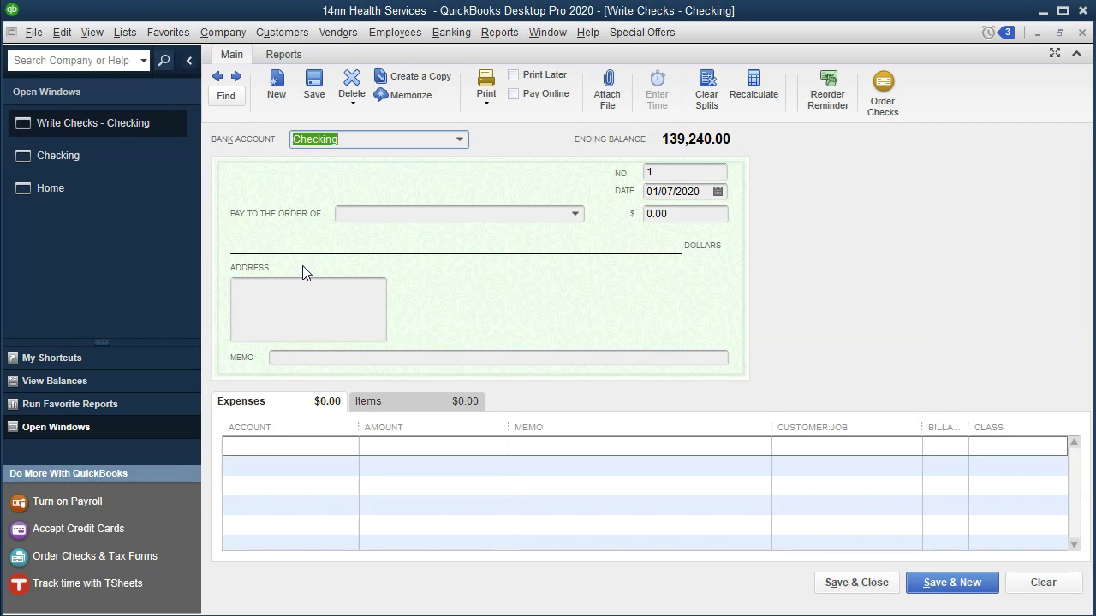
pyautogui.press('Tab')
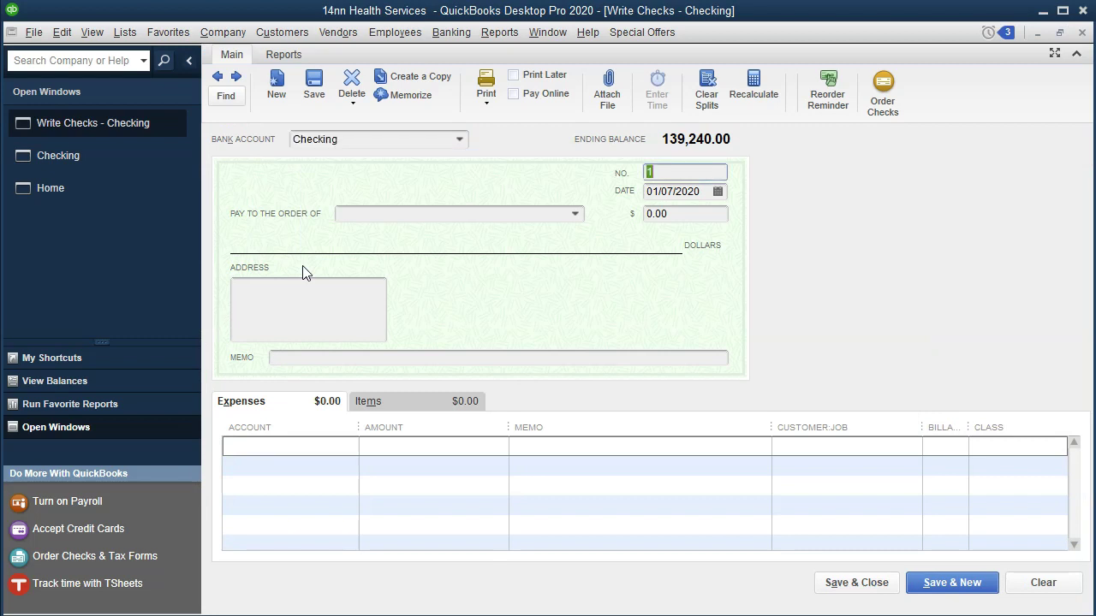
pyautogui.press('Tab')
pyautogui.press('+')
pyautogui.press('Tab')
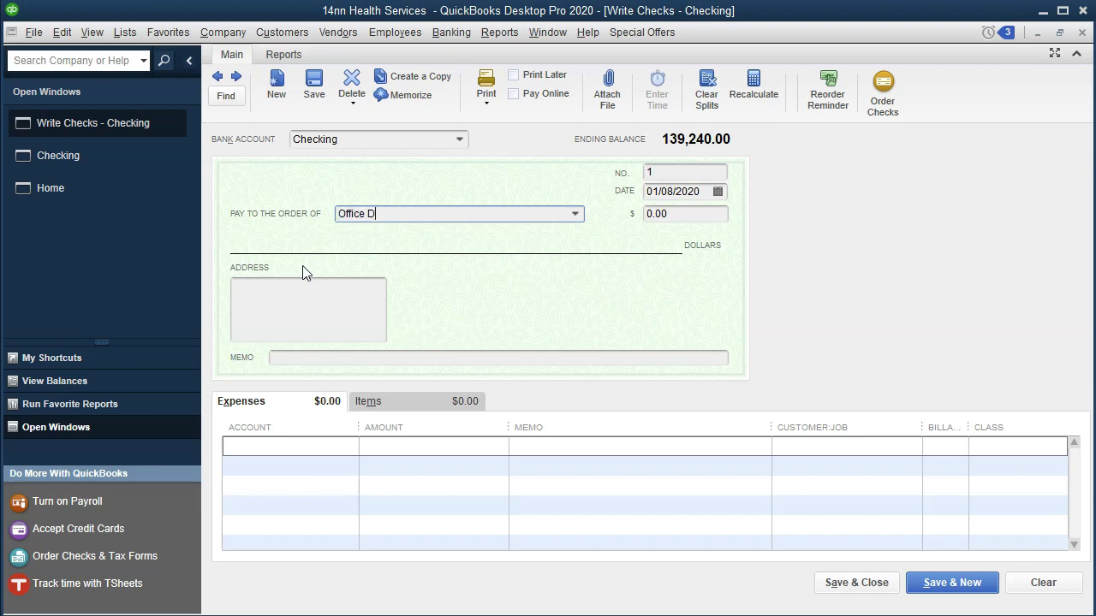
# Make the check payable to Office Depot and quickly add that payee to the name list.
pyautogui.press('Tab')
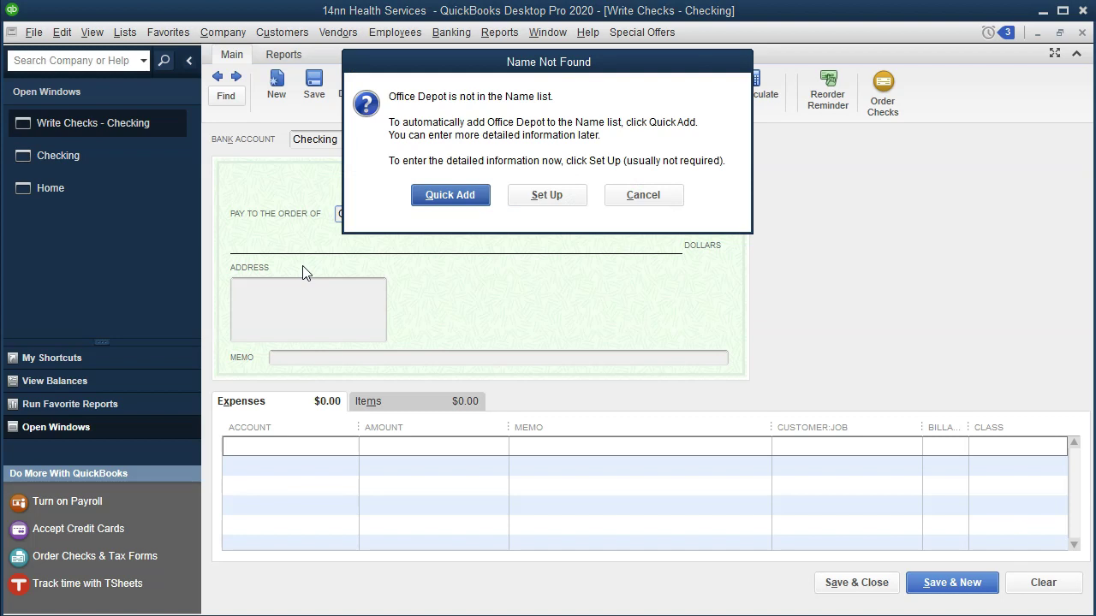
pyautogui.press('Return')
pyautogui.click(580, 320)
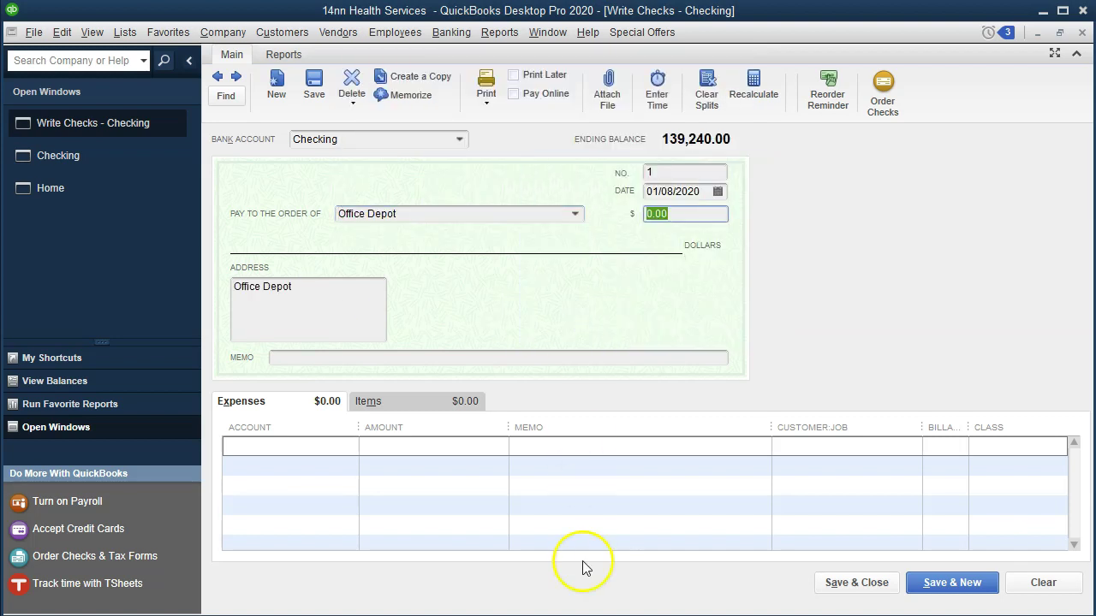
# Look up the entry's amount in the Excel worksheet, set the check amount to 13,000, and go to the expense line's account.
pyautogui.hotkey('alt', 'Tab')
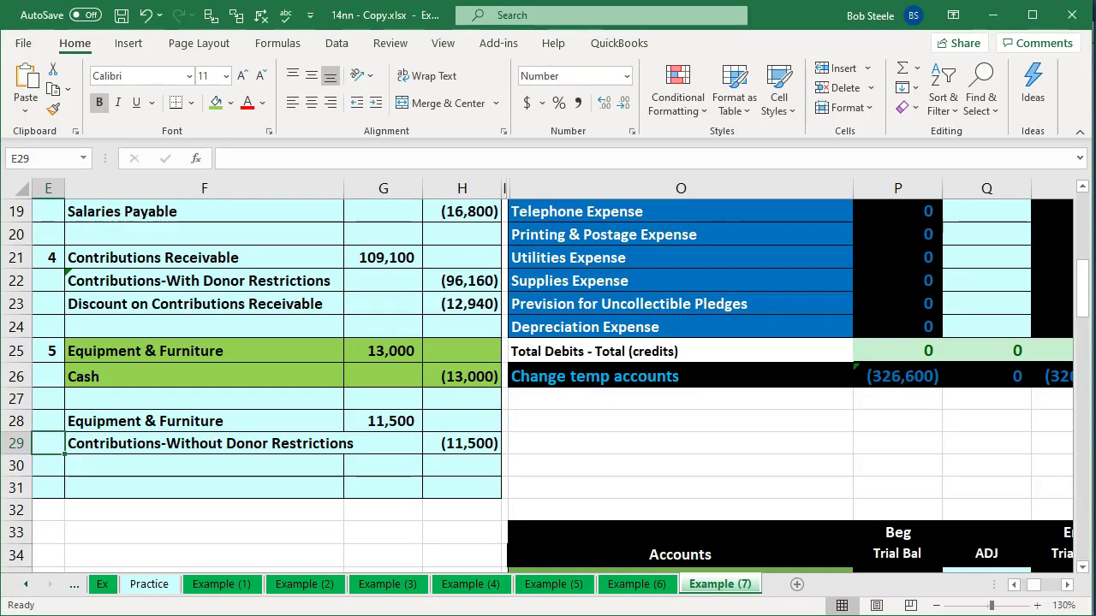
pyautogui.hotkey('alt', 'Tab')
pyautogui.write('13000')
pyautogui.press('Tab')
pyautogui.press('Tab')
pyautogui.press('Tab')
pyautogui.click(322, 445)
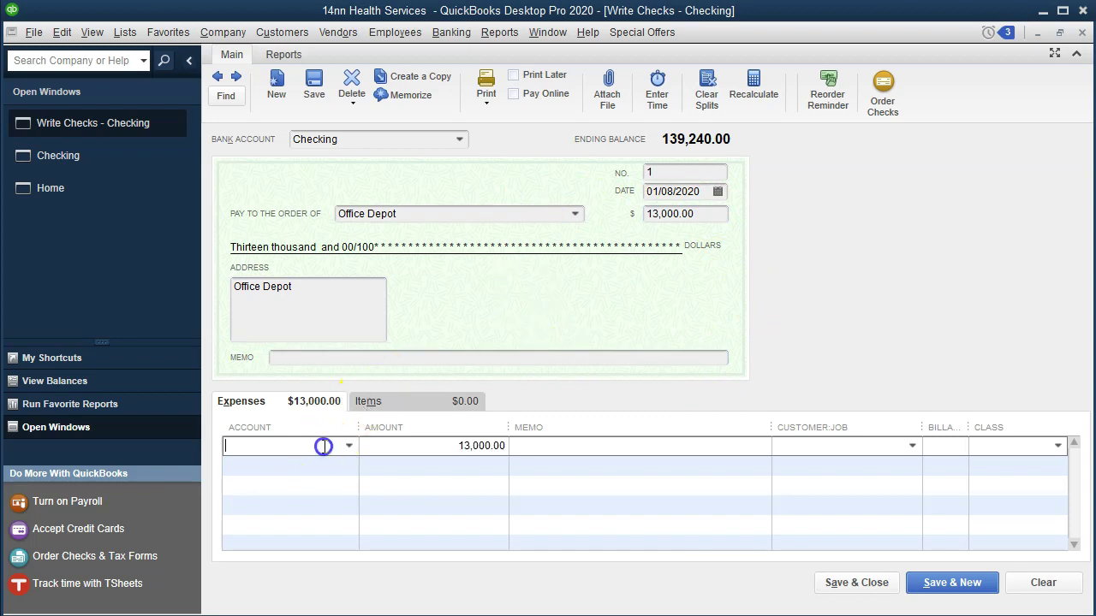
pyautogui.click(295, 444)
# Switch to the Excel worksheet and copy the account name Equipment & Furniture from the trial balance's account list in cell O7.
pyautogui.click(400, 612)
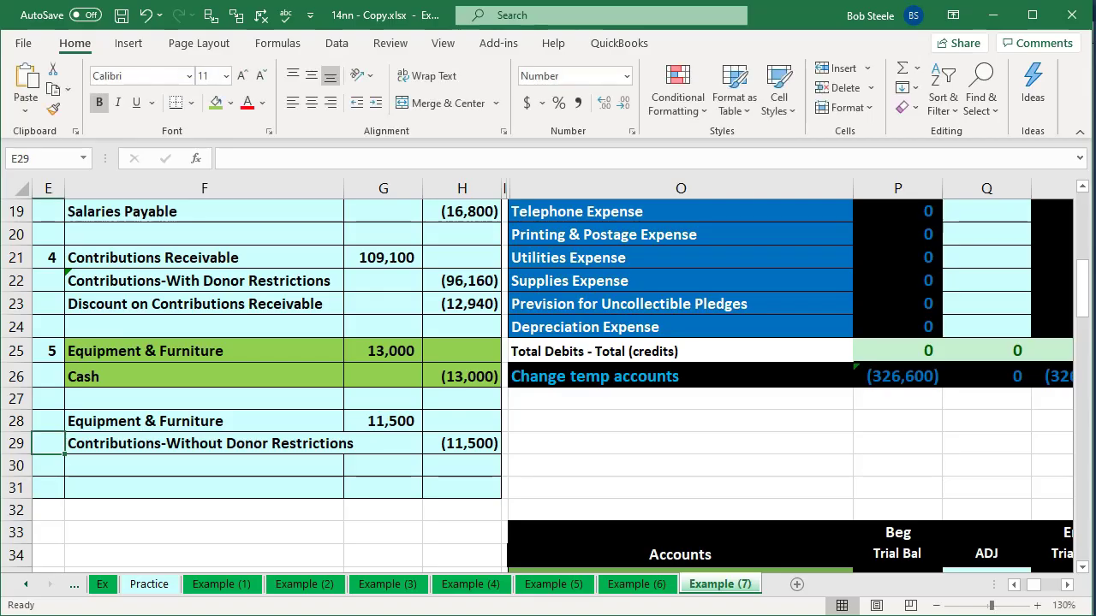
pyautogui.click(255, 449)
pyautogui.click(244, 355)
pyautogui.doubleClick(244, 355)
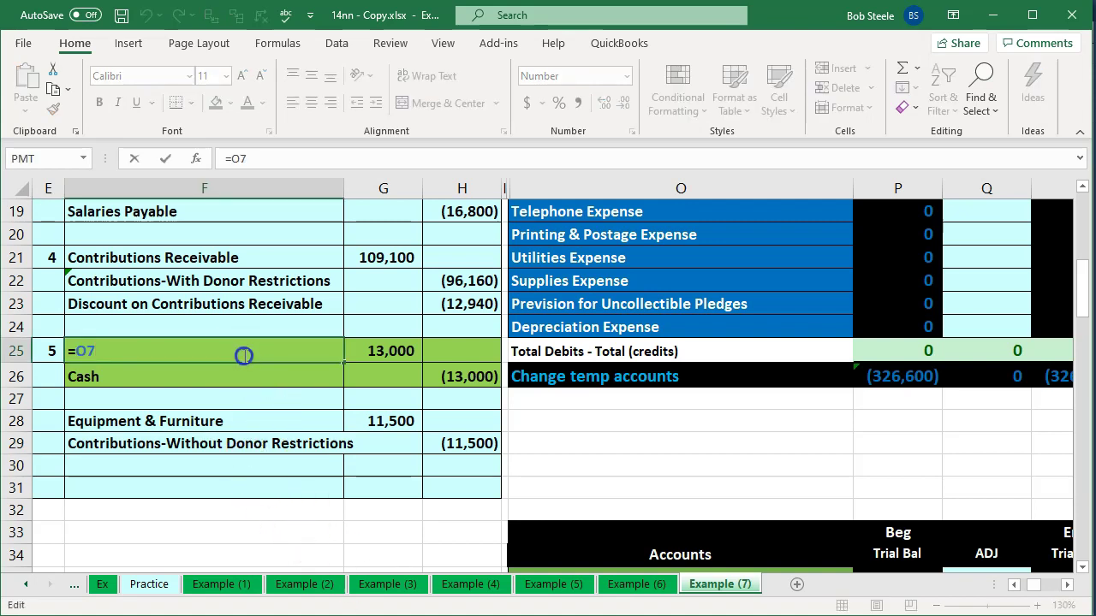
pyautogui.press('Return')
pyautogui.scroll(5, 295, 350)
pyautogui.scroll(1, 295, 350)
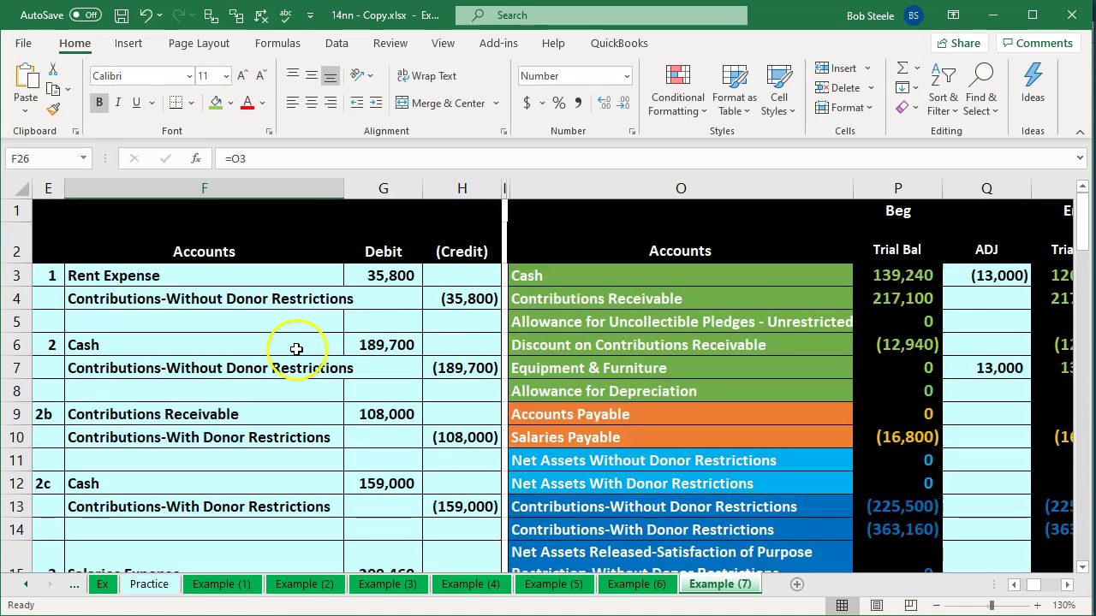
pyautogui.click(691, 367)
pyautogui.doubleClick(691, 367)
pyautogui.moveTo(685, 367); pyautogui.dragTo(369, 352)
pyautogui.hotkey('ctrl', 'c')
pyautogui.click(309, 460)
pyautogui.scroll(-5, 308, 460)
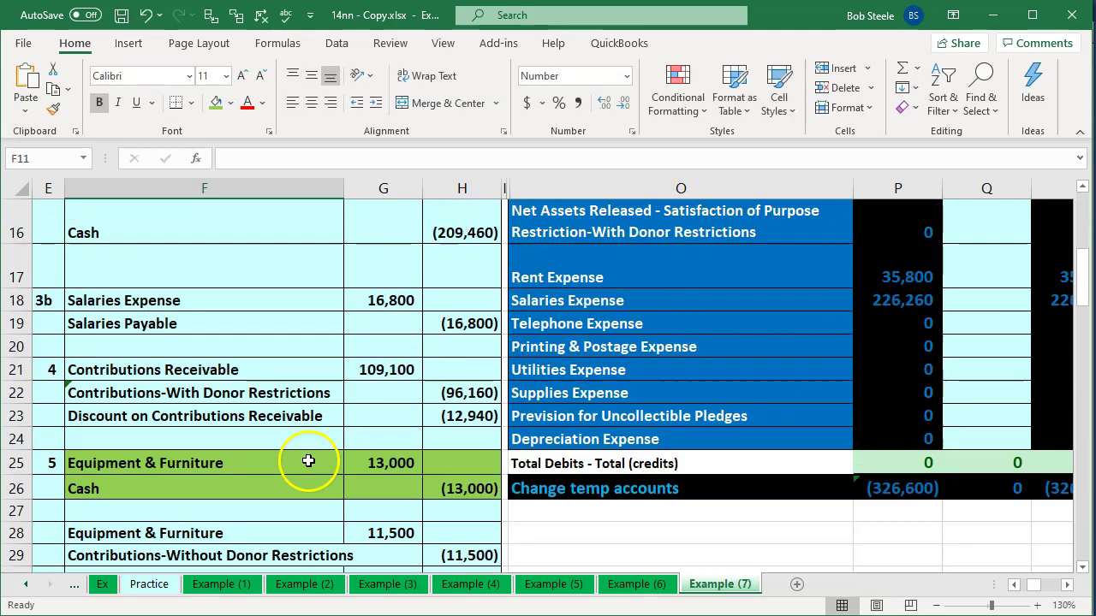
pyautogui.scroll(-1, 338, 506)
# Back in QuickBooks, enter Equipment & Furniture as the expense line's account and set it up as a new Fixed Asset account.
pyautogui.hotkey('alt', 'Tab')
pyautogui.click(312, 448)
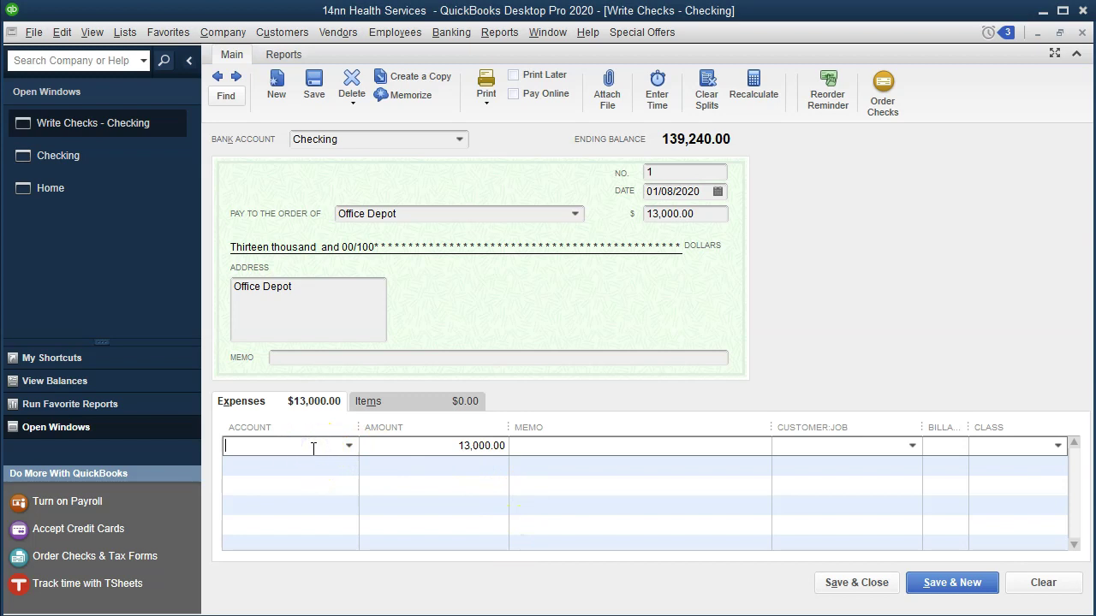
pyautogui.hotkey('ctrl', 'v')
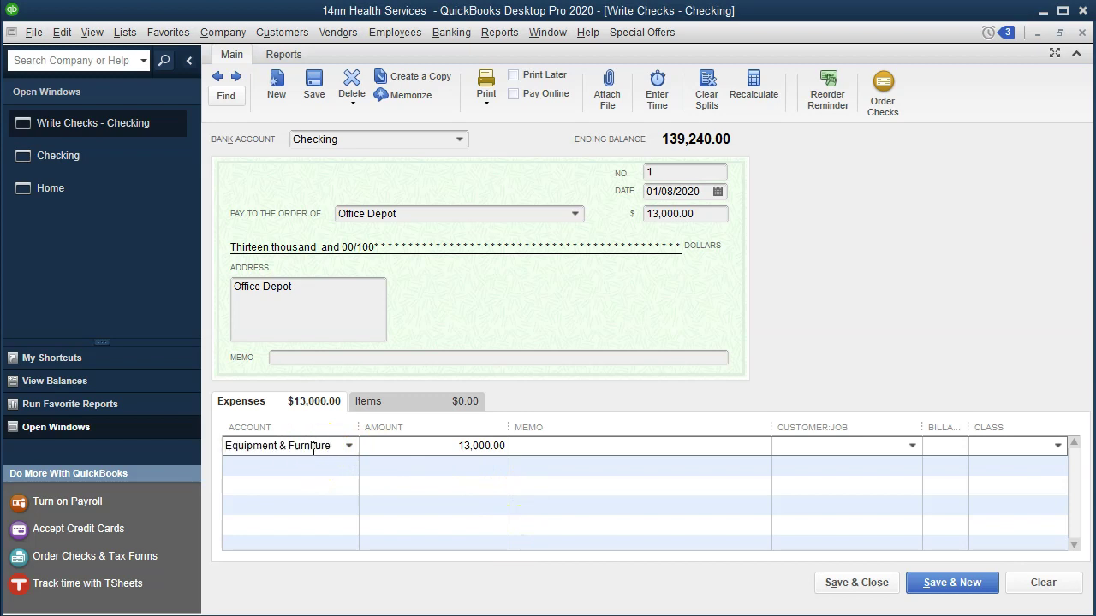
pyautogui.press('Tab')
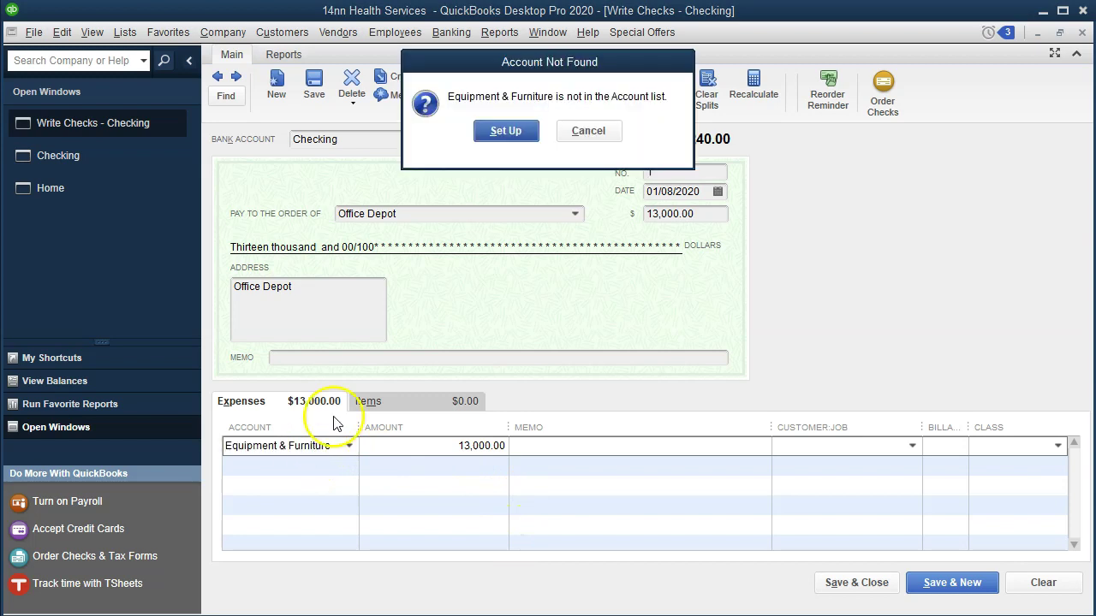
pyautogui.click(505, 131)
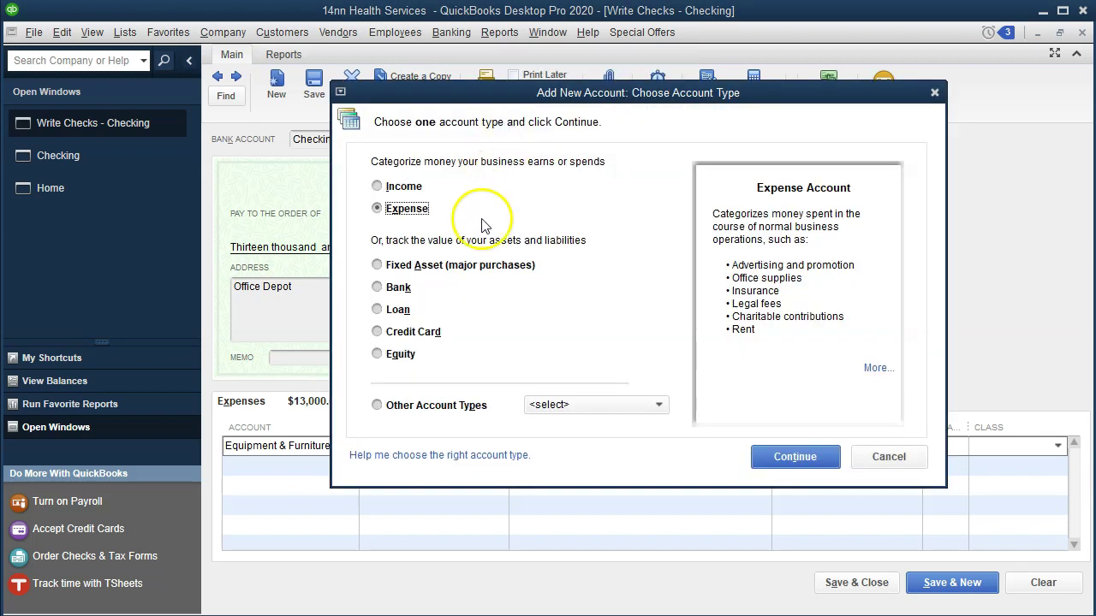
pyautogui.click(451, 272)
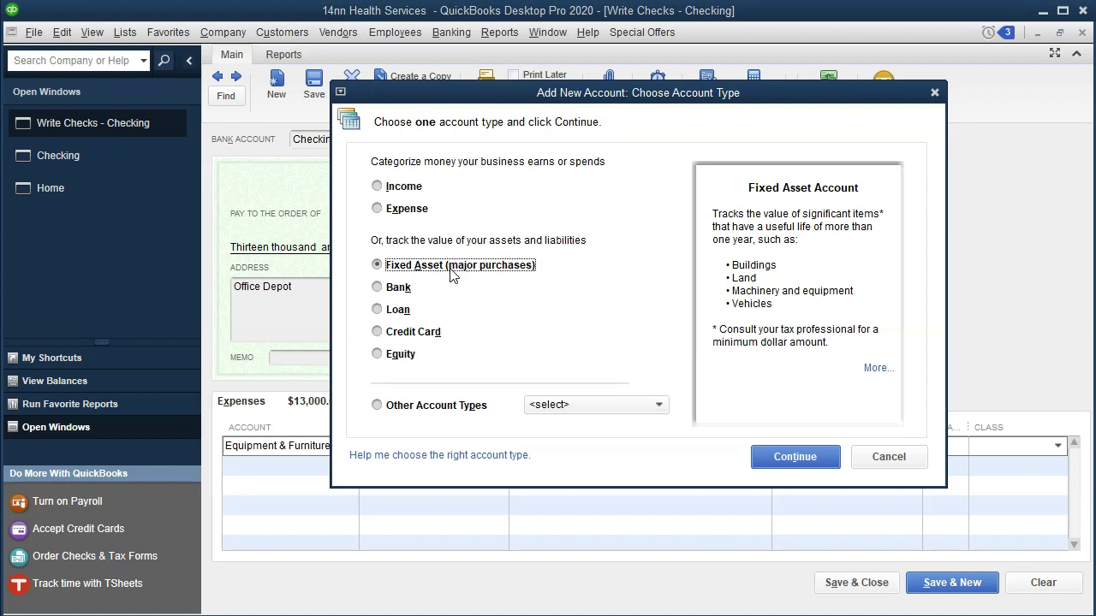
pyautogui.click(773, 456)
pyautogui.click(747, 463)
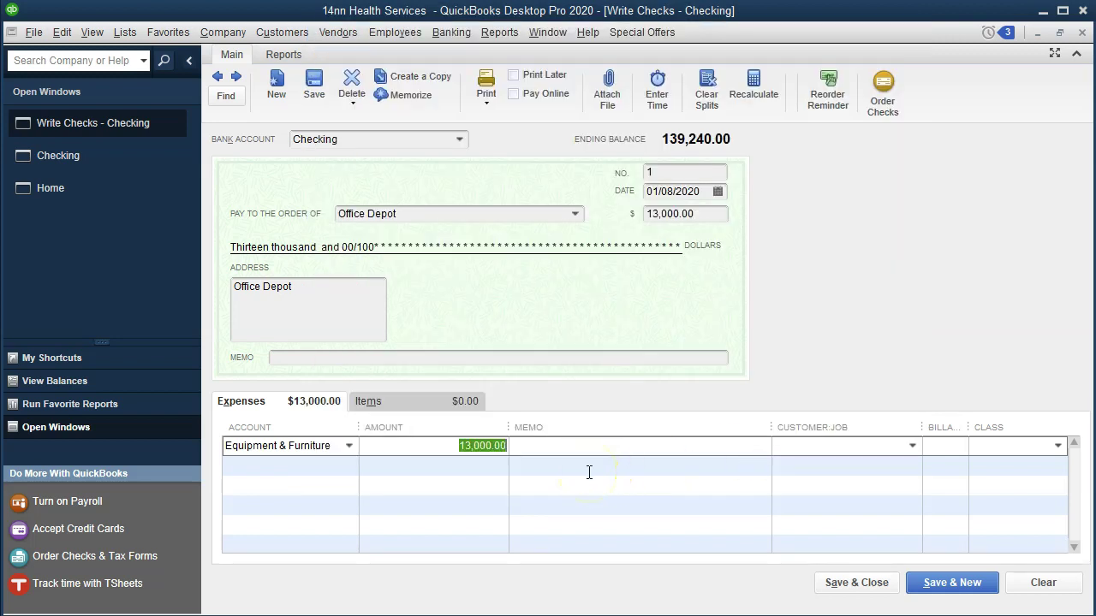
# Assign the Fundraising 20% class to the expense line, then save and close the check, accepting its future date.
pyautogui.click(1058, 445)
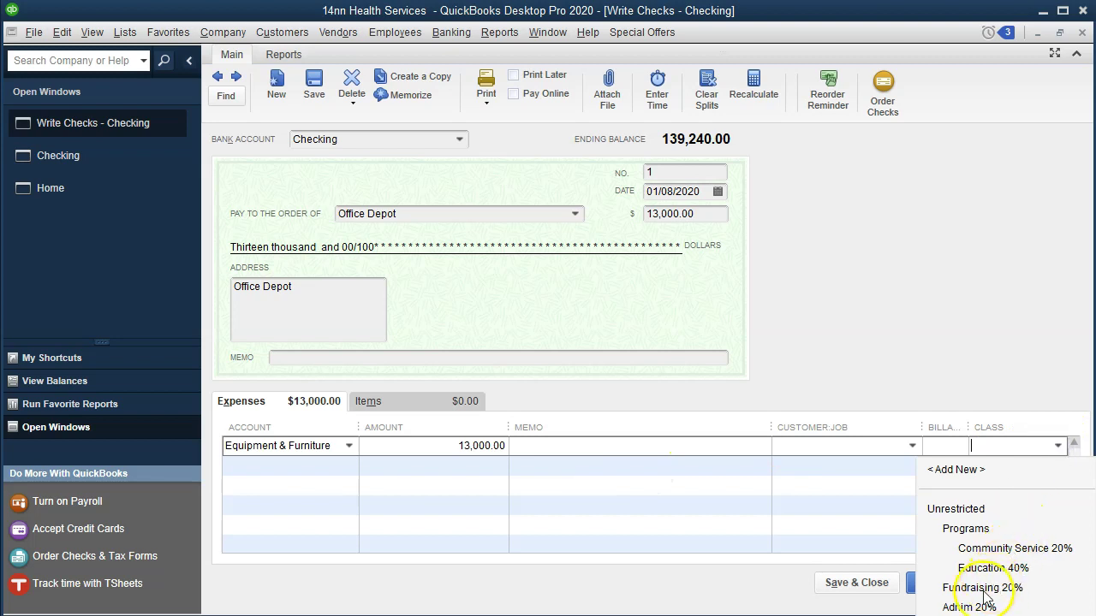
pyautogui.click(985, 589)
pyautogui.click(941, 591)
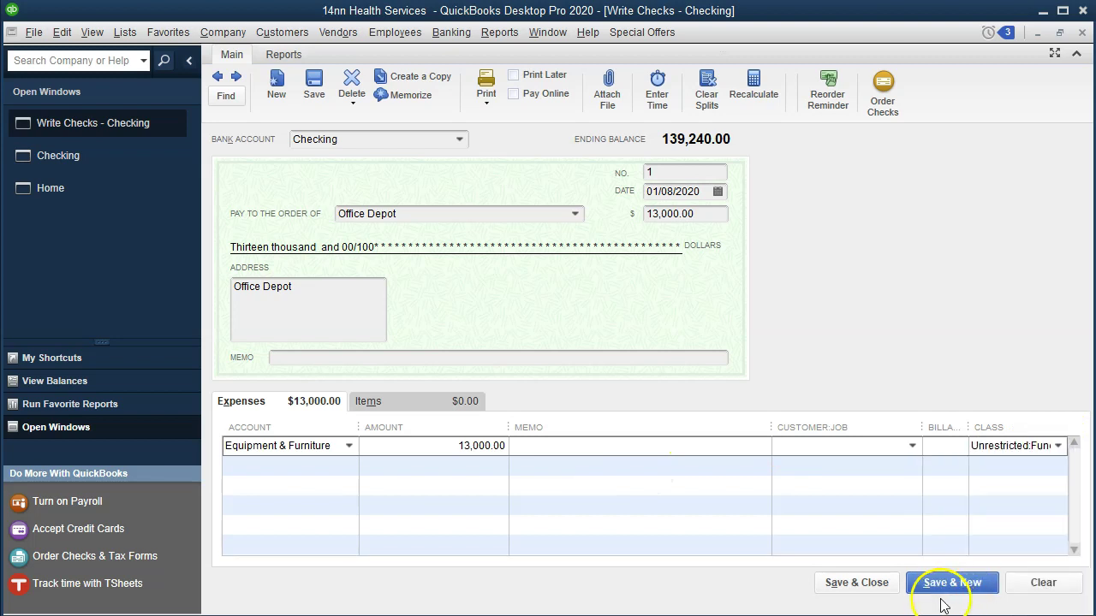
pyautogui.click(839, 590)
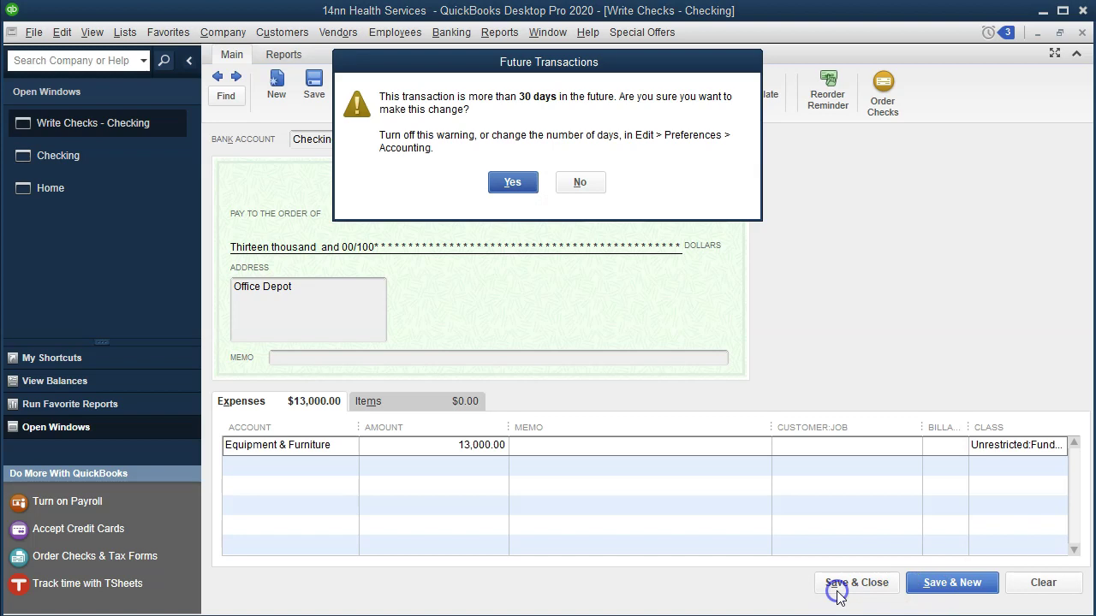
pyautogui.click(510, 183)
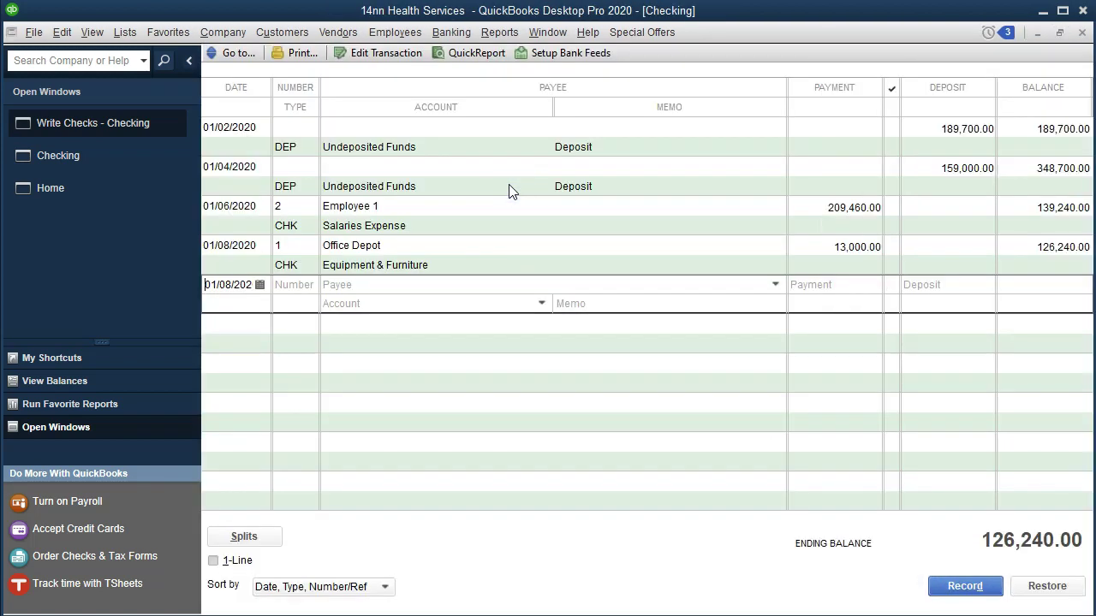
# Close the check register and open the Trial Balance report for 01/01/2020 to 12/31/2020.
pyautogui.click(1082, 32)
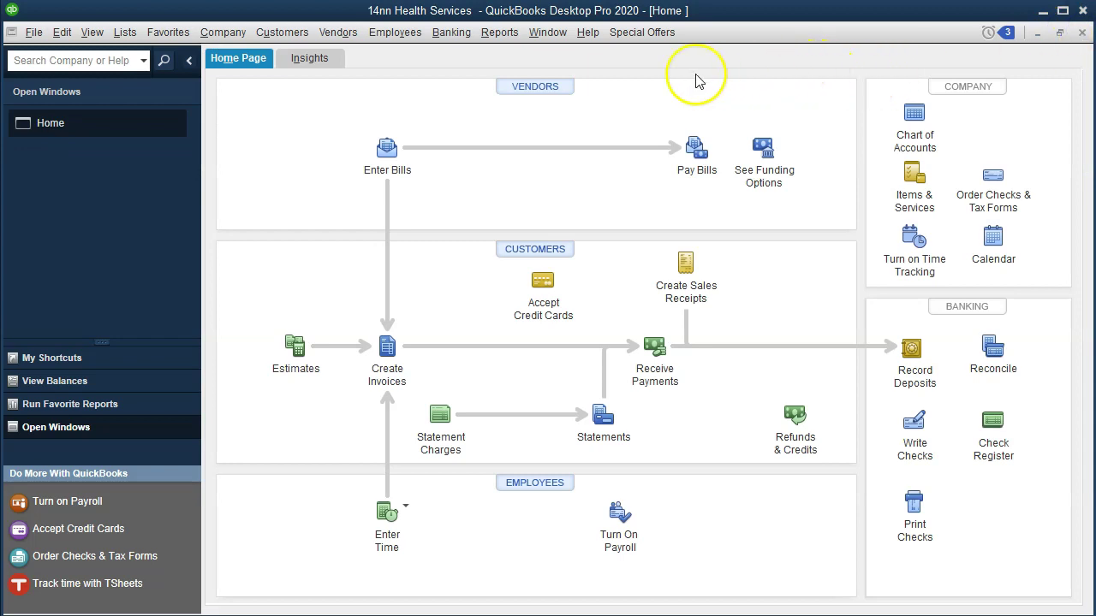
pyautogui.click(502, 31)
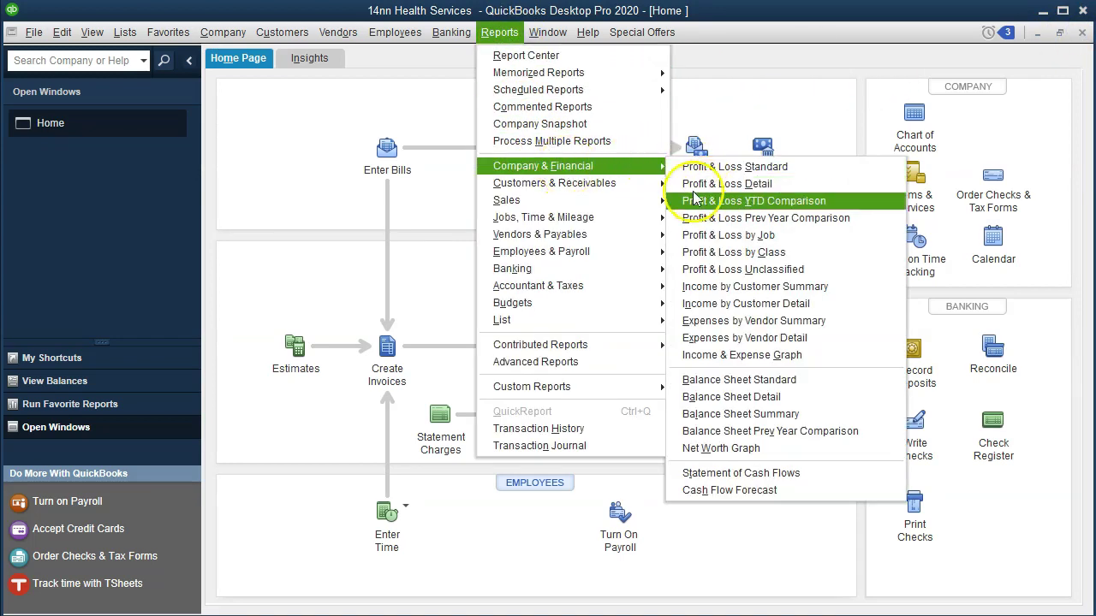
pyautogui.moveTo(613, 290)
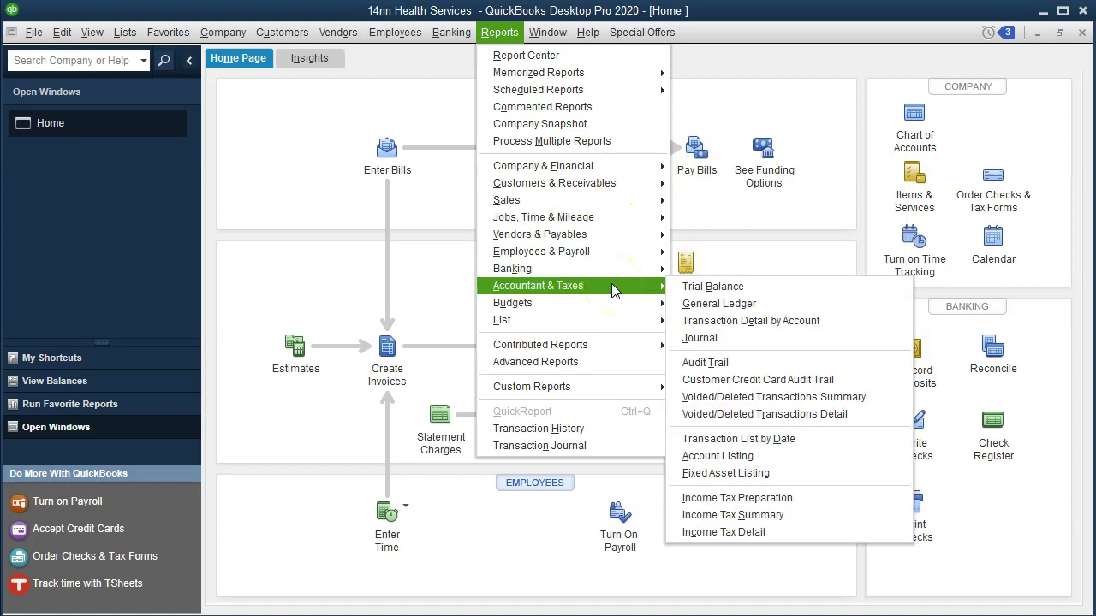
pyautogui.click(786, 292)
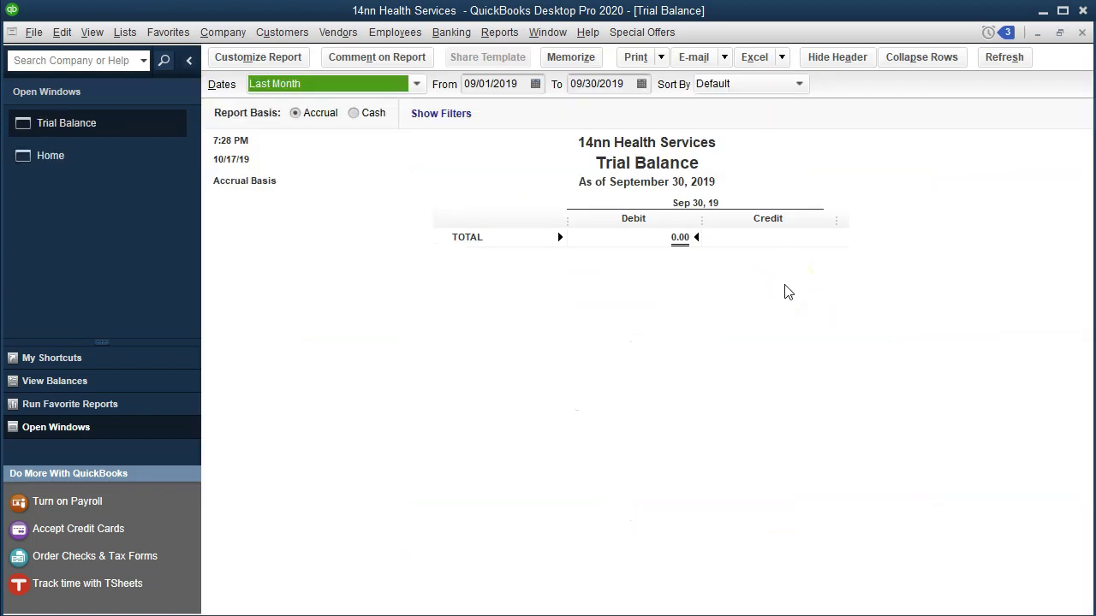
pyautogui.press('Tab')
pyautogui.write('01')
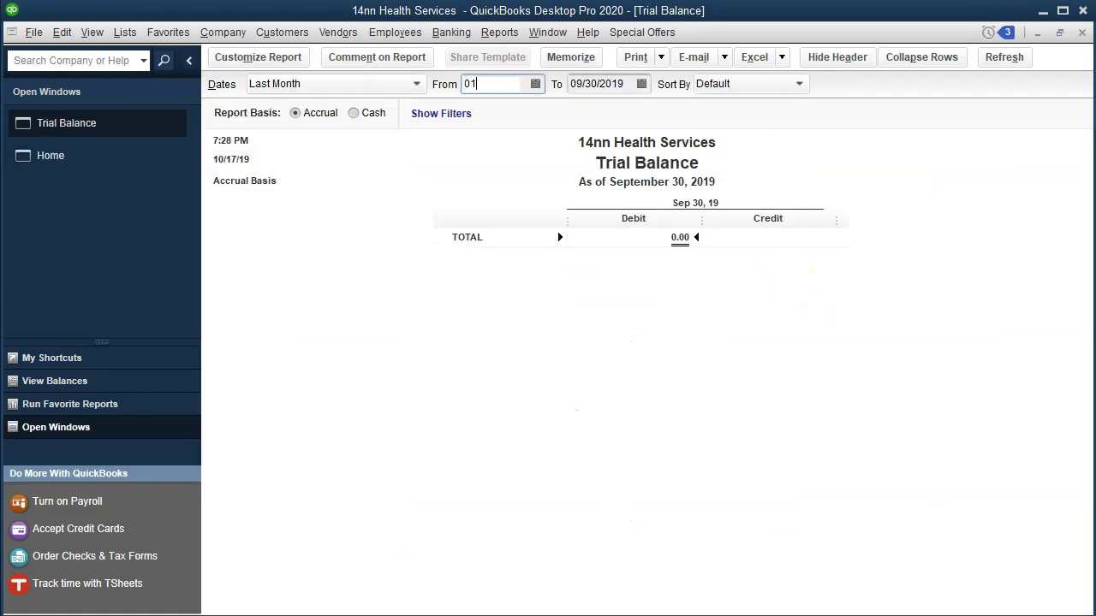
pyautogui.write('/01/2020')
pyautogui.press('Tab')
pyautogui.write('12312020')
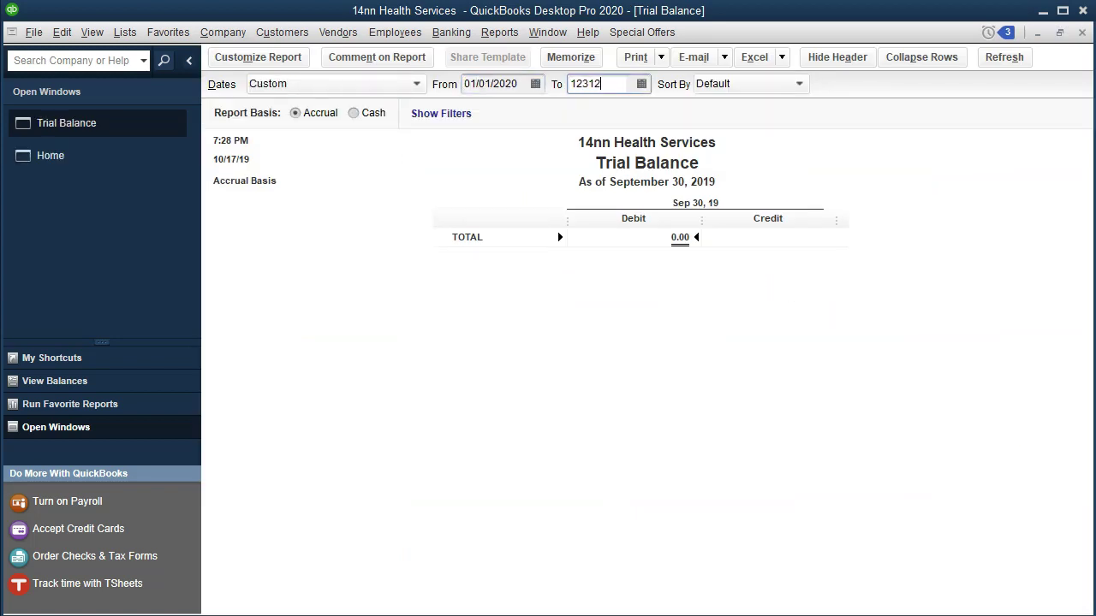
pyautogui.press('Tab')
pyautogui.click(704, 354)
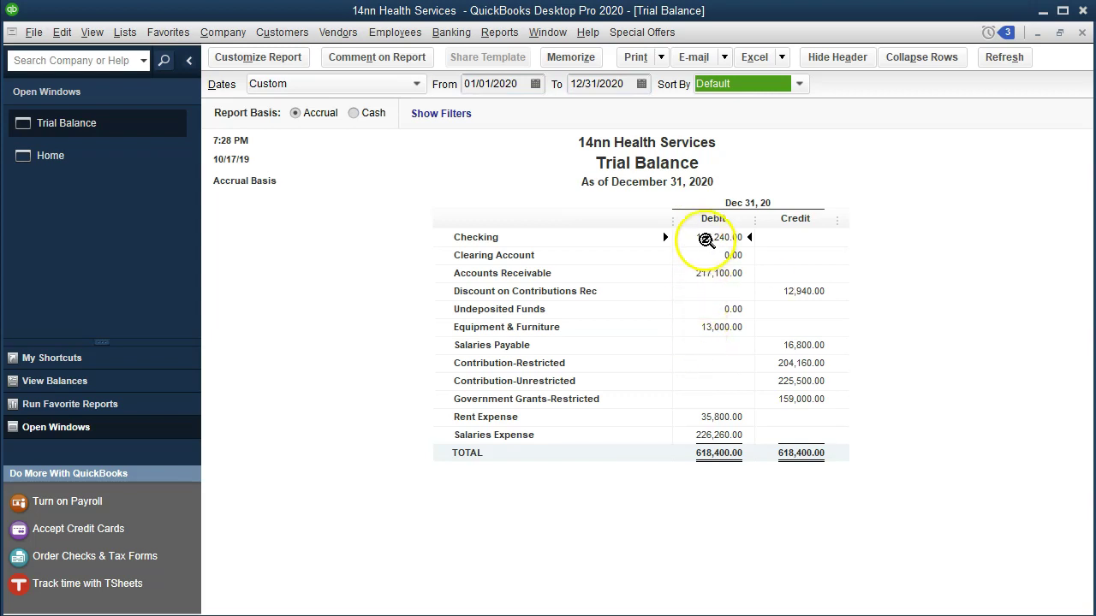
# Examine the transactions behind the Checking balance, return to the Trial Balance, and check the Equipment & Furniture amount.
pyautogui.click(704, 238)
pyautogui.doubleClick(704, 239)
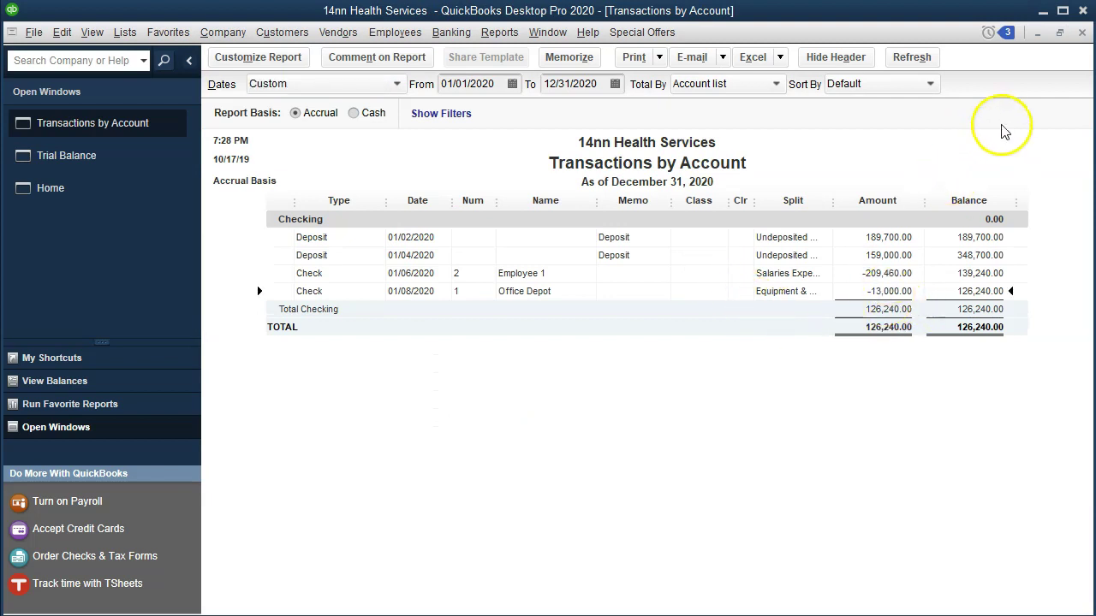
pyautogui.click(1081, 33)
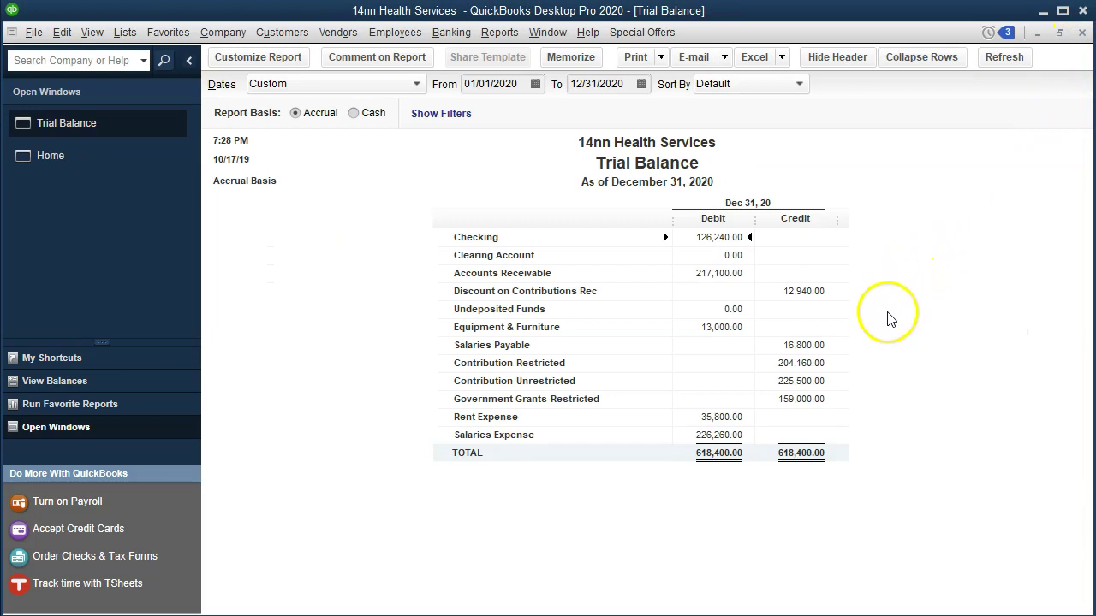
pyautogui.click(727, 327)
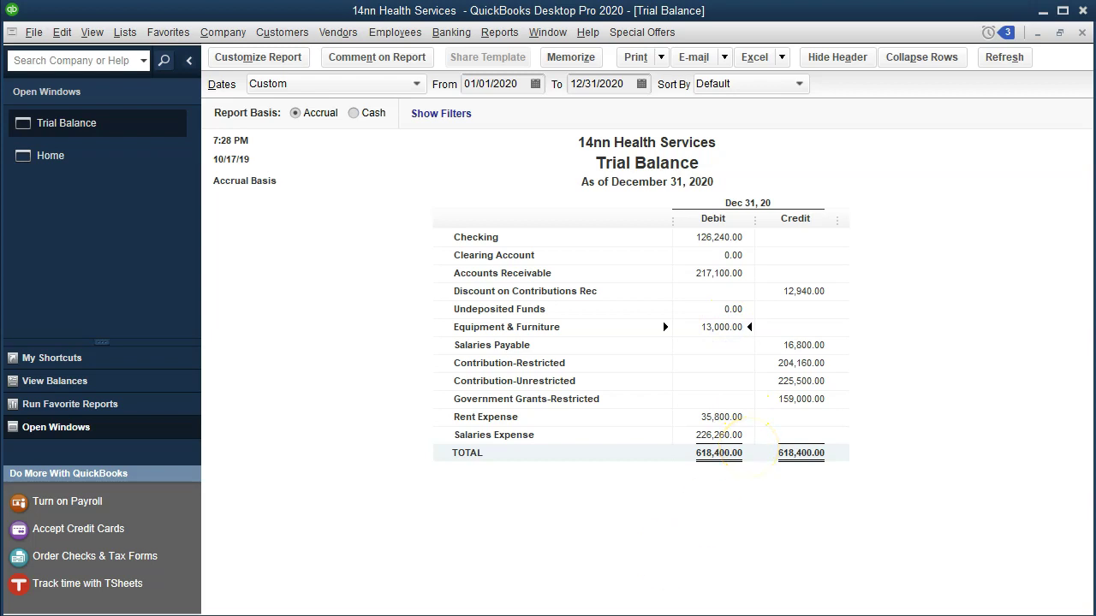
# Switch to the Excel worksheet and highlight the 11,500 Equipment & Furniture journal entry in F28:H29 with a green fill.
pyautogui.hotkey('alt', 'Tab')
pyautogui.click(238, 463)
pyautogui.click(189, 430)
pyautogui.moveTo(189, 431); pyautogui.dragTo(425, 440)
pyautogui.rightClick(421, 443)
pyautogui.click(493, 492)
# Replace the green highlight on the recorded 13,000 entry in F25:H27 with the worksheet's light blue fill.
pyautogui.moveTo(226, 354); pyautogui.dragTo(439, 393)
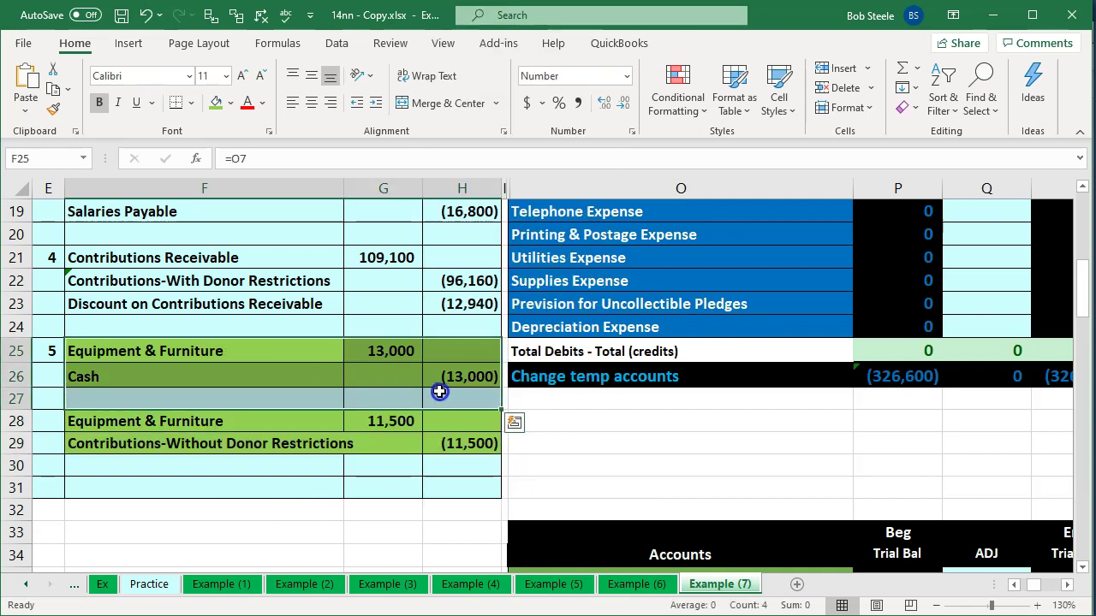
pyautogui.rightClick(448, 373)
pyautogui.click(532, 420)
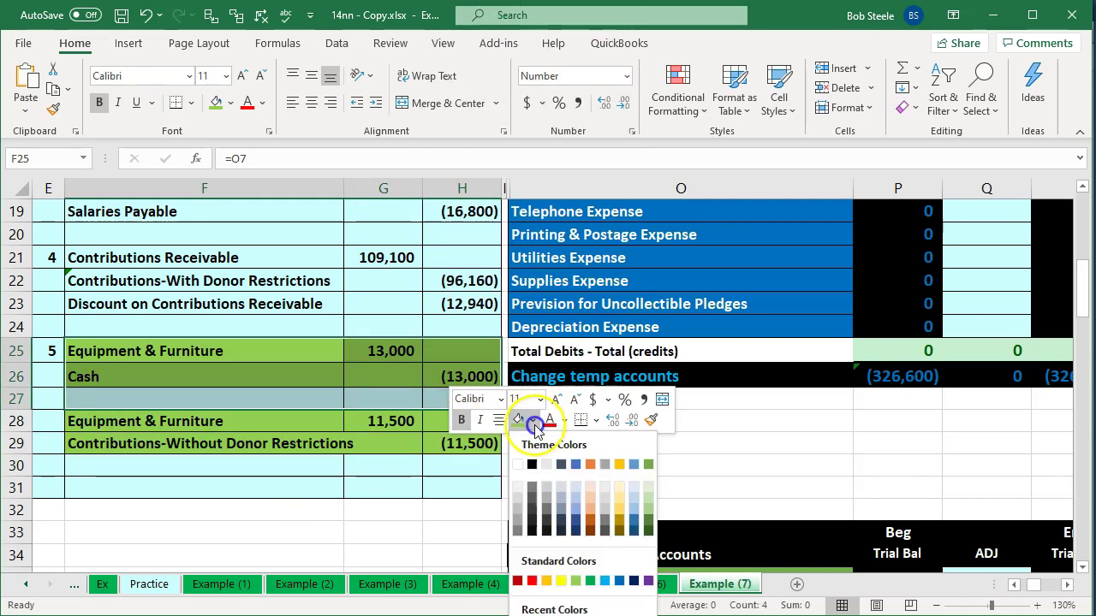
pyautogui.press('Escape')
# Review the cell references behind the 11,500 entry's debit and credit account names in F28 and F29.
pyautogui.click(286, 474)
pyautogui.click(197, 420)
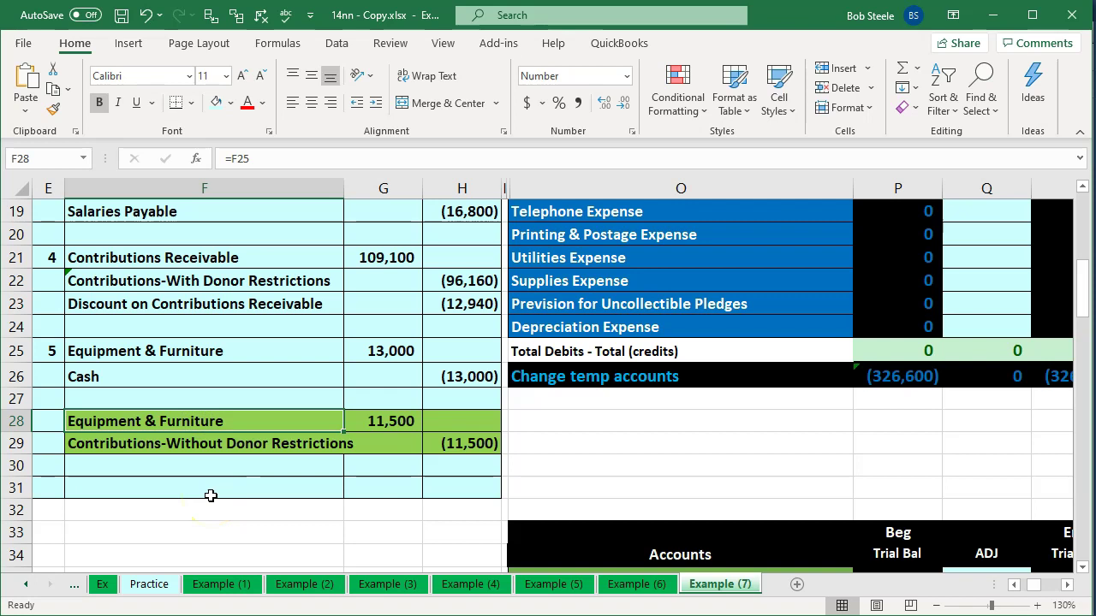
pyautogui.press('Down')
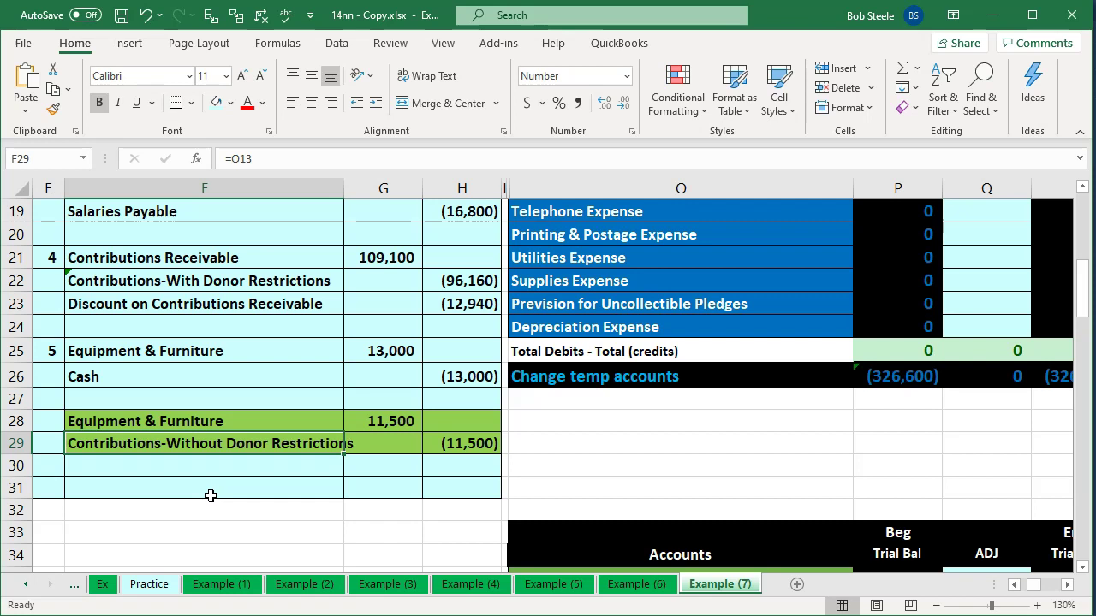
pyautogui.press('F2')
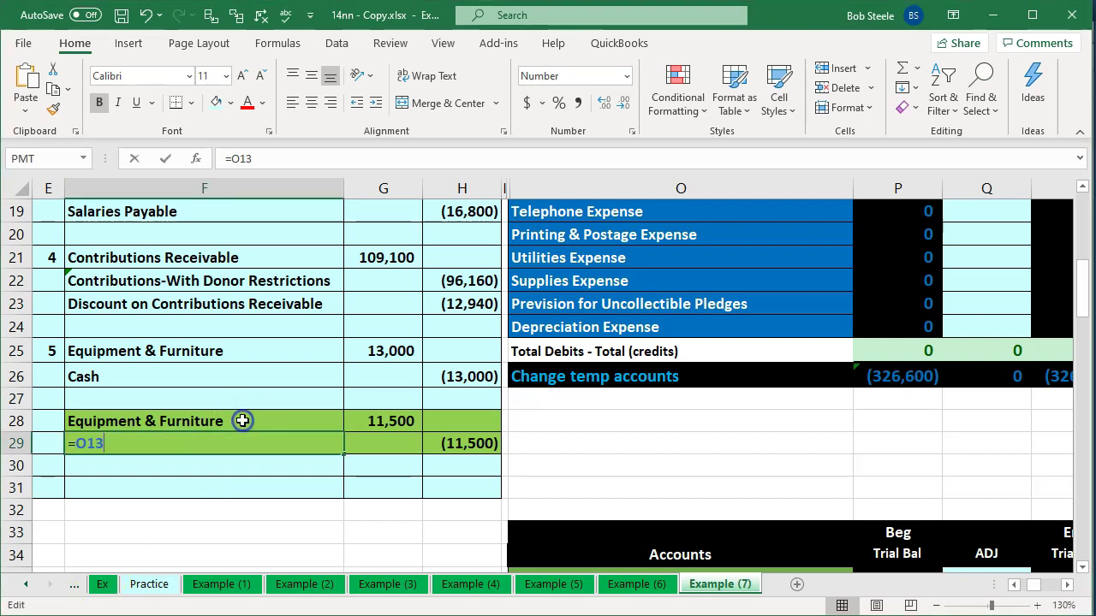
pyautogui.press('Return')
# Post the 11,500 debit to Equipment & Furniture by adding G28 to the adjustment formula in Q7.
pyautogui.press('Right')
pyautogui.press('Right')
pyautogui.press('Up')
pyautogui.press('Up')
pyautogui.press('Up')
pyautogui.press('Up')
pyautogui.press('Up')
pyautogui.press('Up')
pyautogui.press('Up')
pyautogui.press('Up')
pyautogui.press('Up')
pyautogui.press('Up')
pyautogui.press('Up')
pyautogui.press('Up')
pyautogui.press('Up')
pyautogui.press('Up')
pyautogui.press('Up')
pyautogui.press('Up')
pyautogui.press('Up')
pyautogui.press('Up')
pyautogui.press('Up')
pyautogui.press('Up')
pyautogui.press('Up')
pyautogui.press('Up')
pyautogui.press('Up')
pyautogui.press('Up')
pyautogui.press('Up')
pyautogui.press('Up')
pyautogui.press('Up')
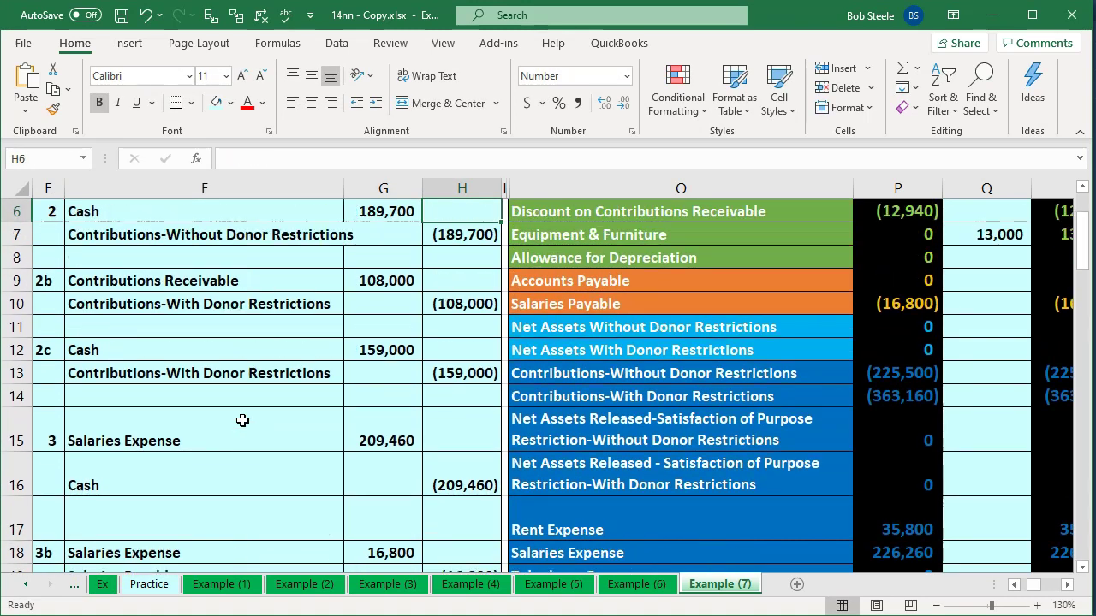
pyautogui.press('Down')
pyautogui.press('Down')
pyautogui.press('Down')
pyautogui.press('Right')
pyautogui.press('Right')
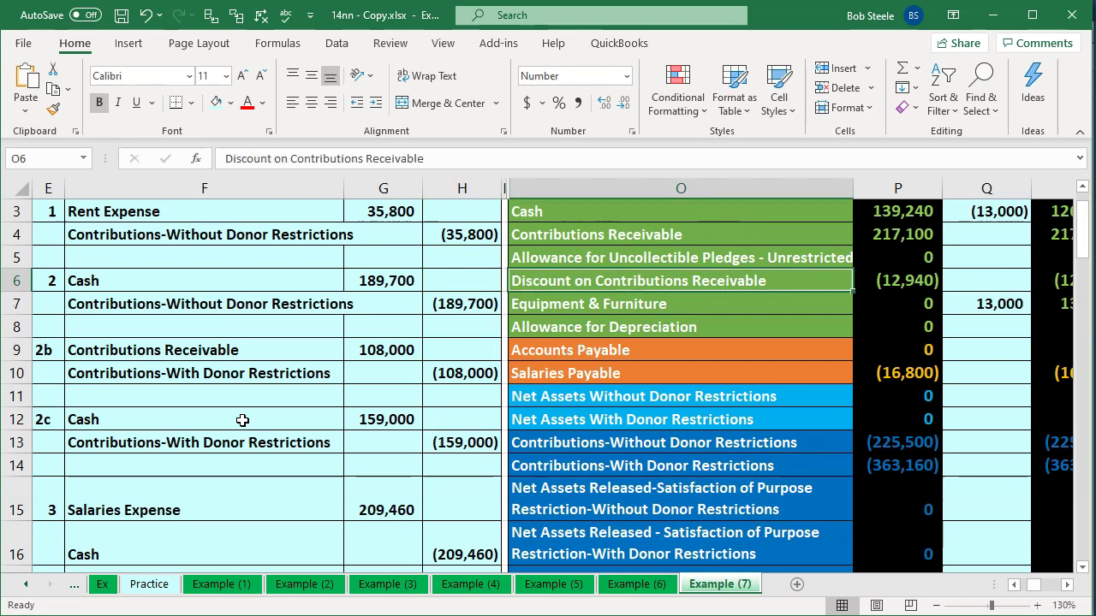
pyautogui.press('Down')
pyautogui.press('Left')
pyautogui.press('Right')
pyautogui.press('Right')
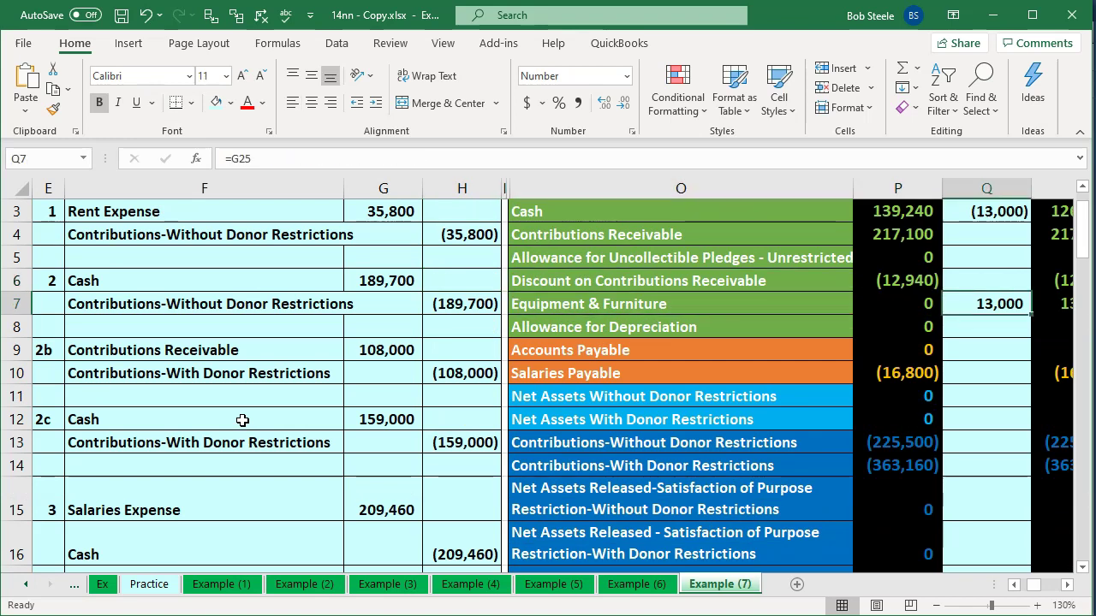
pyautogui.press('F2')
pyautogui.write('+')
pyautogui.press('Down')
pyautogui.press('Down')
pyautogui.press('Down')
pyautogui.press('Down')
pyautogui.press('Down')
pyautogui.press('Down')
pyautogui.press('Down')
pyautogui.press('Down')
pyautogui.press('Down')
pyautogui.press('Down')
pyautogui.press('Down')
pyautogui.press('Down')
pyautogui.press('Down')
pyautogui.press('Down')
pyautogui.press('Down')
pyautogui.press('Down')
pyautogui.press('Down')
pyautogui.press('Down')
pyautogui.press('Down')
pyautogui.press('Down')
pyautogui.press('Down')
pyautogui.press('Down')
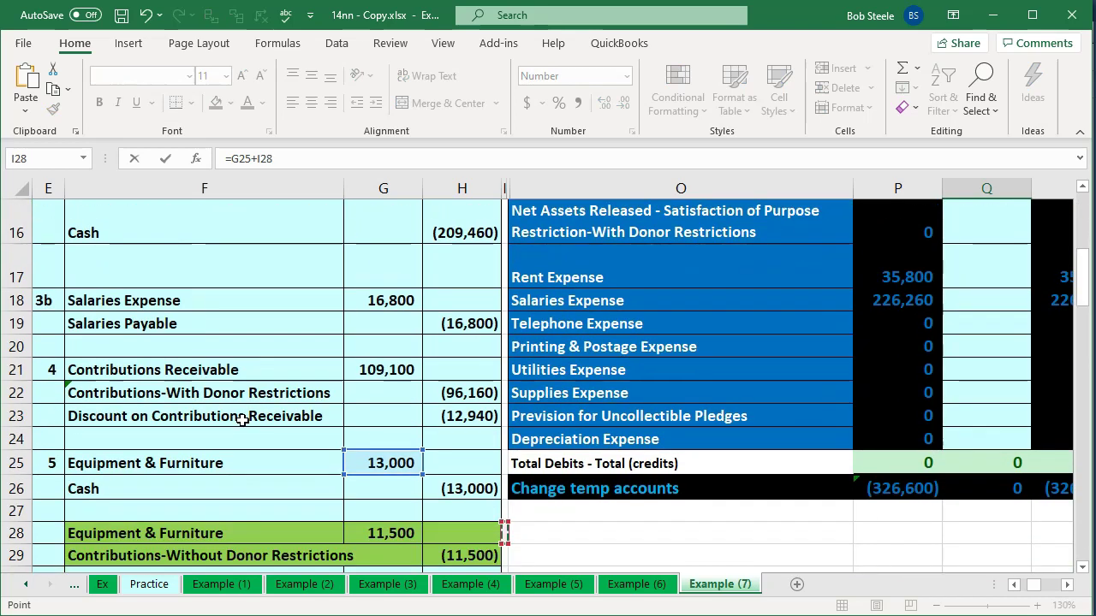
pyautogui.press('Left')
pyautogui.press('Left')
pyautogui.press('Left')
pyautogui.press('Left')
pyautogui.press('Left')
pyautogui.press('Up')
pyautogui.press('Up')
pyautogui.press('Return')
# Post the 11,500 credit to Contributions-Without Donor Restrictions by linking adjustment cell Q13 to H29, and review the trial balance.
pyautogui.click(225, 487)
pyautogui.scroll(-4, 223, 486)
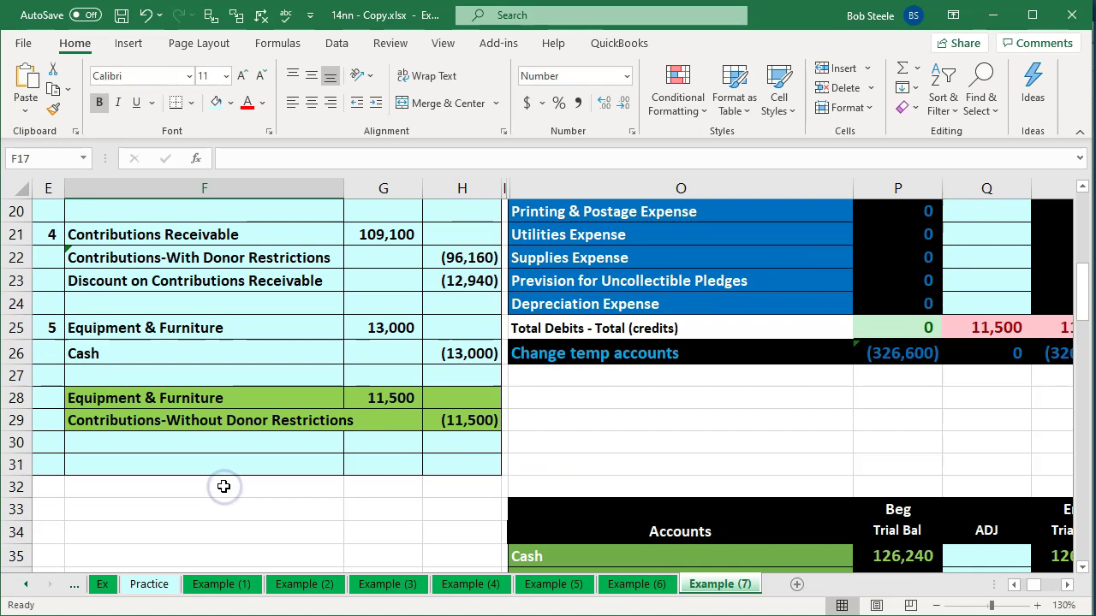
pyautogui.click(276, 424)
pyautogui.press('Right')
pyautogui.press('Right')
pyautogui.press('Up')
pyautogui.press('Up')
pyautogui.press('Up')
pyautogui.press('Up')
pyautogui.press('Up')
pyautogui.press('Up')
pyautogui.press('Up')
pyautogui.press('Up')
pyautogui.press('Up')
pyautogui.press('Up')
pyautogui.press('Up')
pyautogui.press('Up')
pyautogui.press('Up')
pyautogui.press('Up')
pyautogui.press('Up')
pyautogui.press('Up')
pyautogui.press('Up')
pyautogui.press('Up')
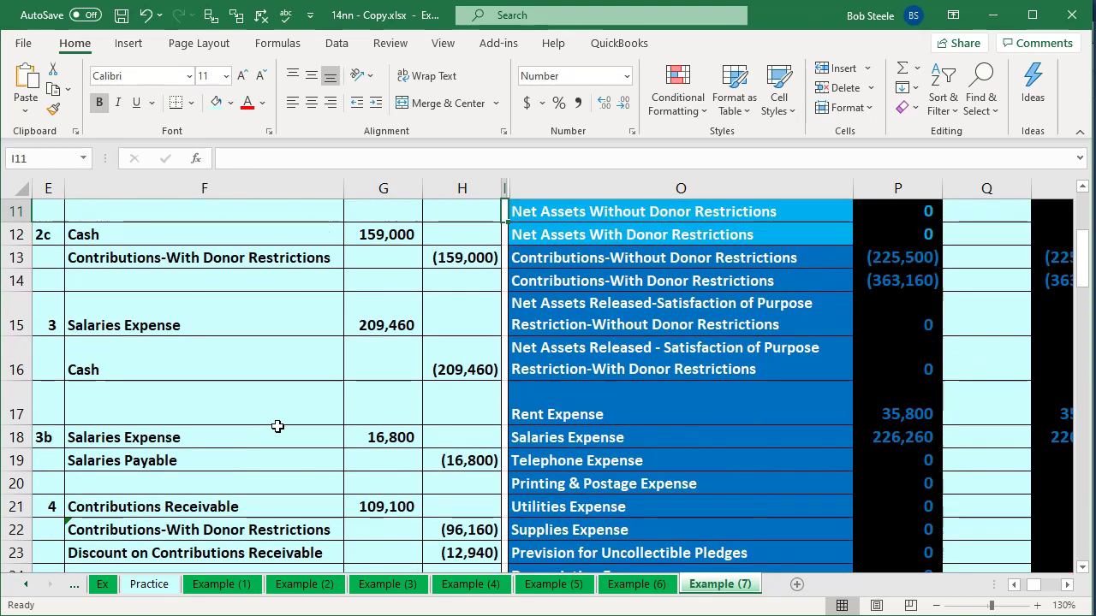
pyautogui.press('Down')
pyautogui.press('Down')
pyautogui.press('Right')
pyautogui.press('Down')
pyautogui.press('Up')
pyautogui.press('Right')
pyautogui.press('Right')
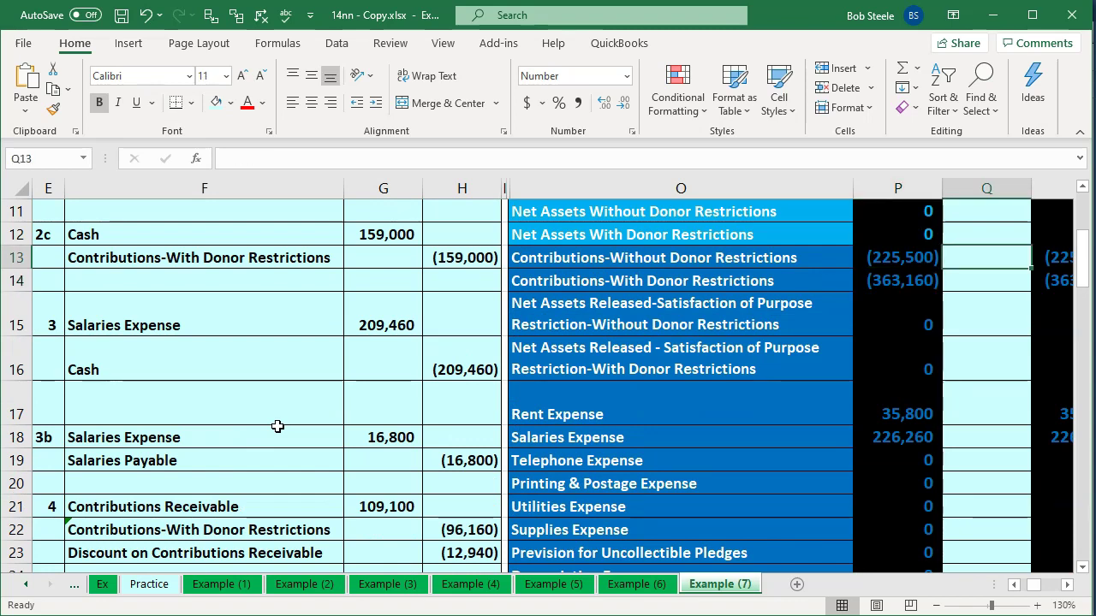
pyautogui.write('=')
pyautogui.press('Down')
pyautogui.press('Down')
pyautogui.press('Down')
pyautogui.press('Down')
pyautogui.press('Down')
pyautogui.press('Down')
pyautogui.press('Down')
pyautogui.press('Down')
pyautogui.press('Down')
pyautogui.press('Down')
pyautogui.press('Down')
pyautogui.press('Down')
pyautogui.press('Down')
pyautogui.press('Down')
pyautogui.press('Down')
pyautogui.press('Down')
pyautogui.press('Down')
pyautogui.press('Down')
pyautogui.press('Down')
pyautogui.press('Down')
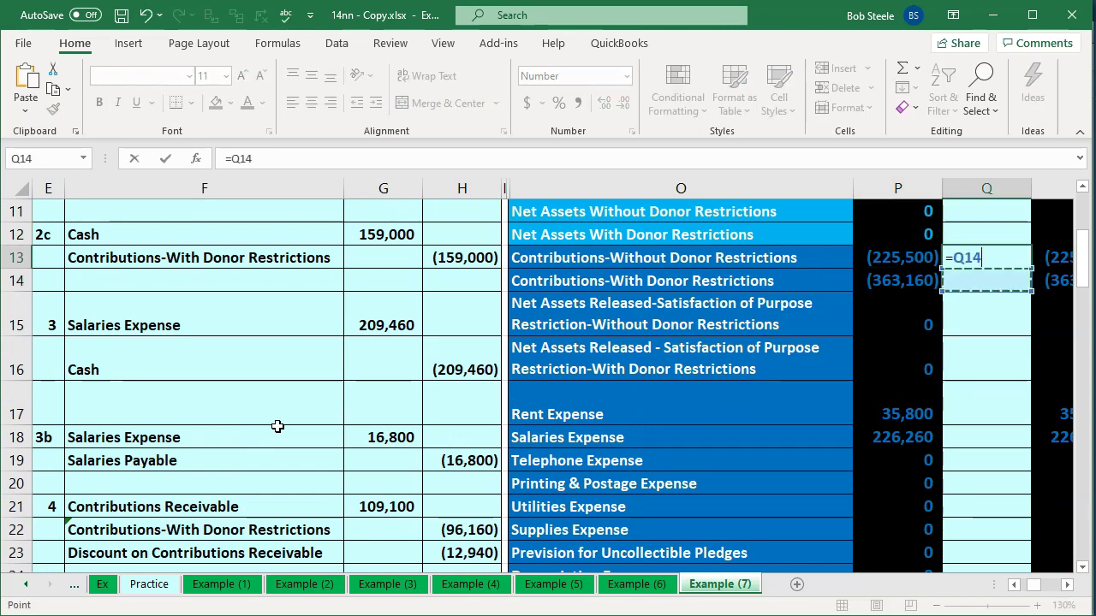
pyautogui.press('Left')
pyautogui.press('Left')
pyautogui.press('Left')
pyautogui.press('Left')
pyautogui.press('Up')
pyautogui.press('Up')
pyautogui.press('Up')
pyautogui.press('Up')
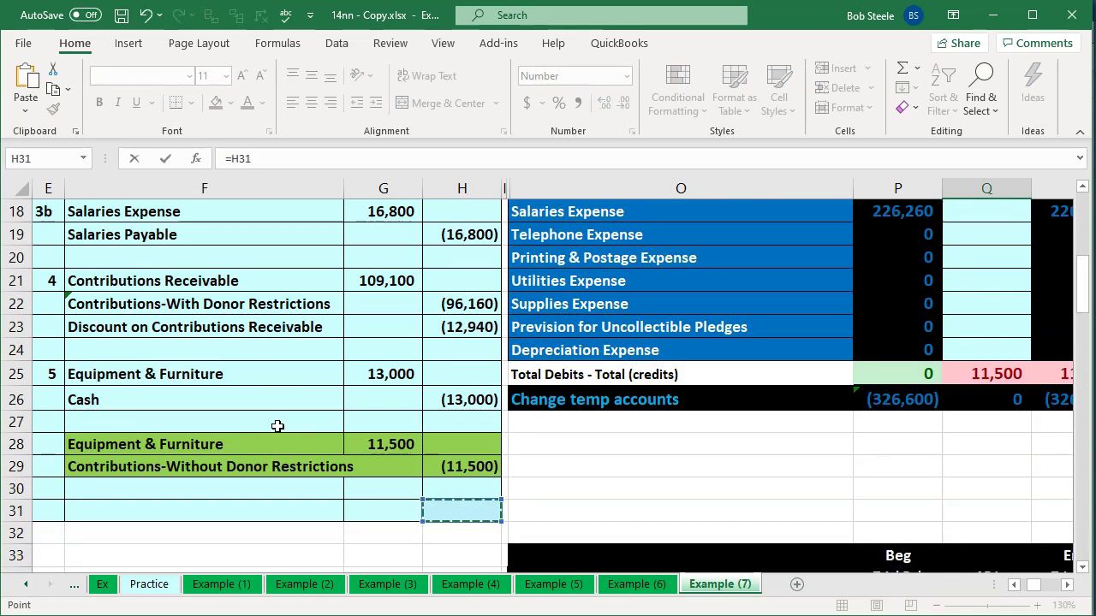
pyautogui.press('Return')
pyautogui.press('Up')
pyautogui.press('Up')
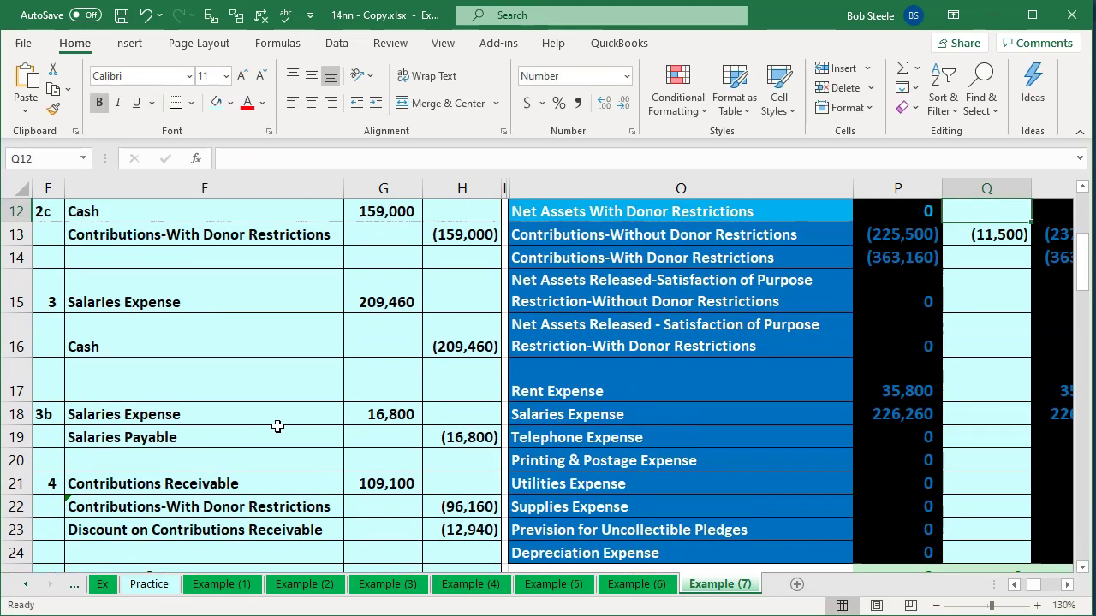
pyautogui.press('Right')
pyautogui.scroll(2, 412, 414)
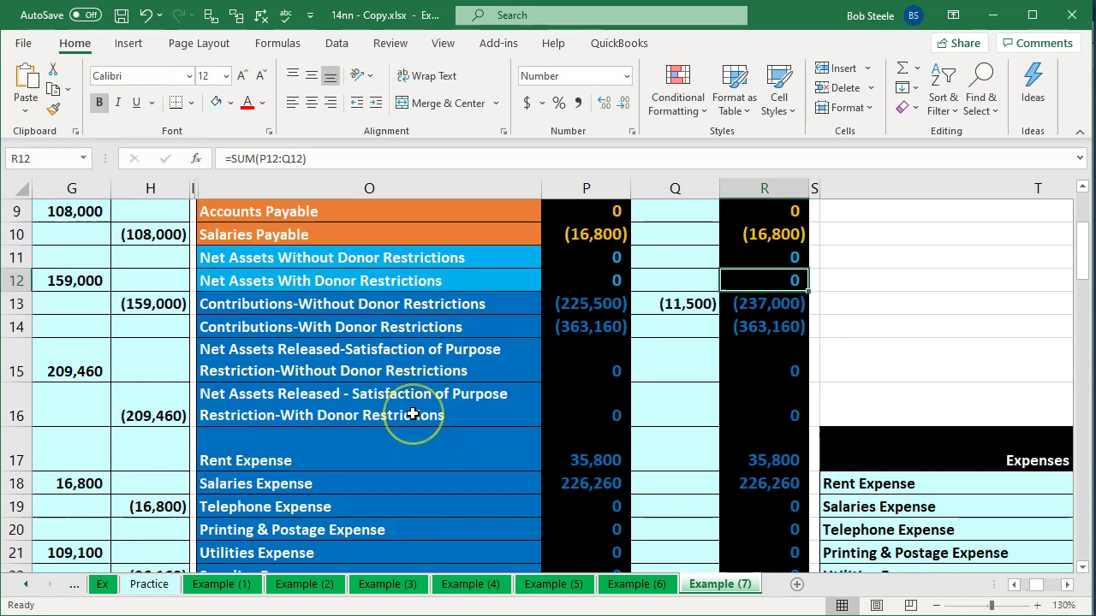
pyautogui.scroll(2, 413, 414)
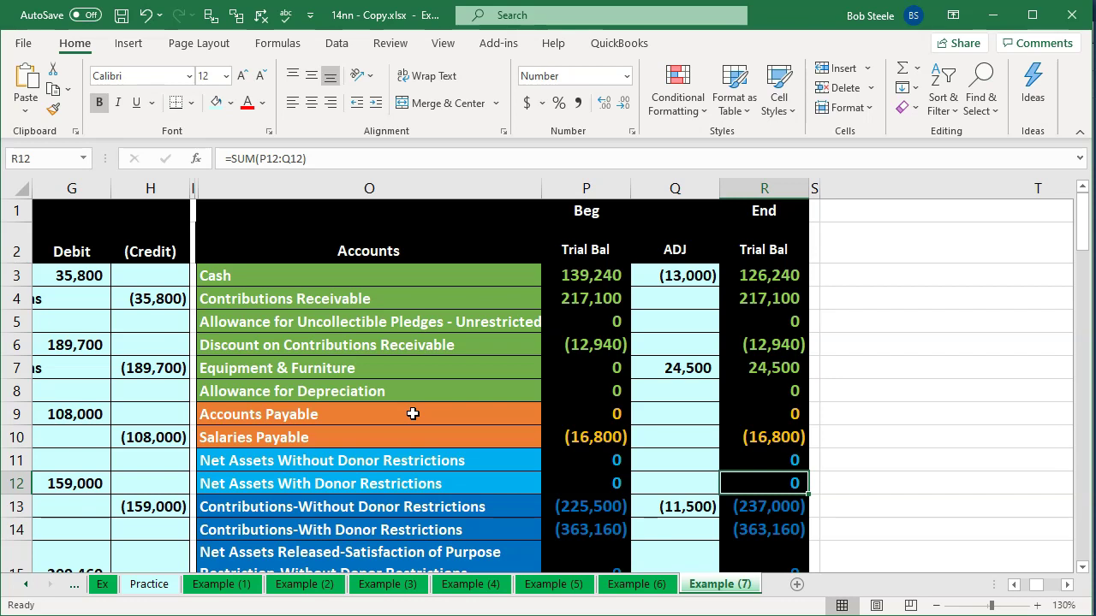
# Switch to QuickBooks Desktop and go from the Trial Balance report to the Home page.
pyautogui.hotkey('alt', 'Tab')
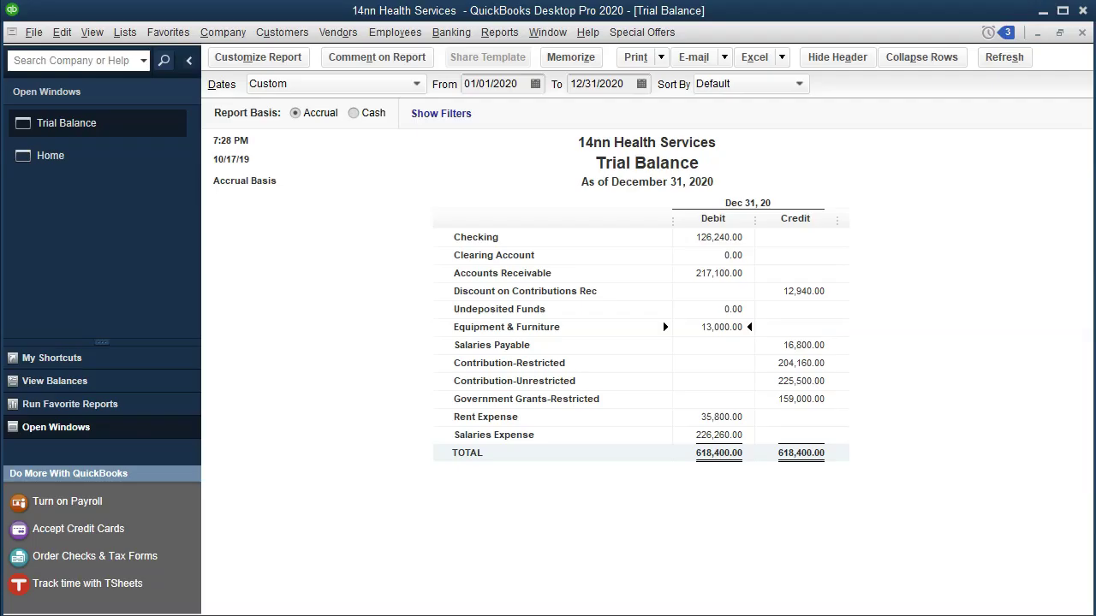
pyautogui.click(104, 168)
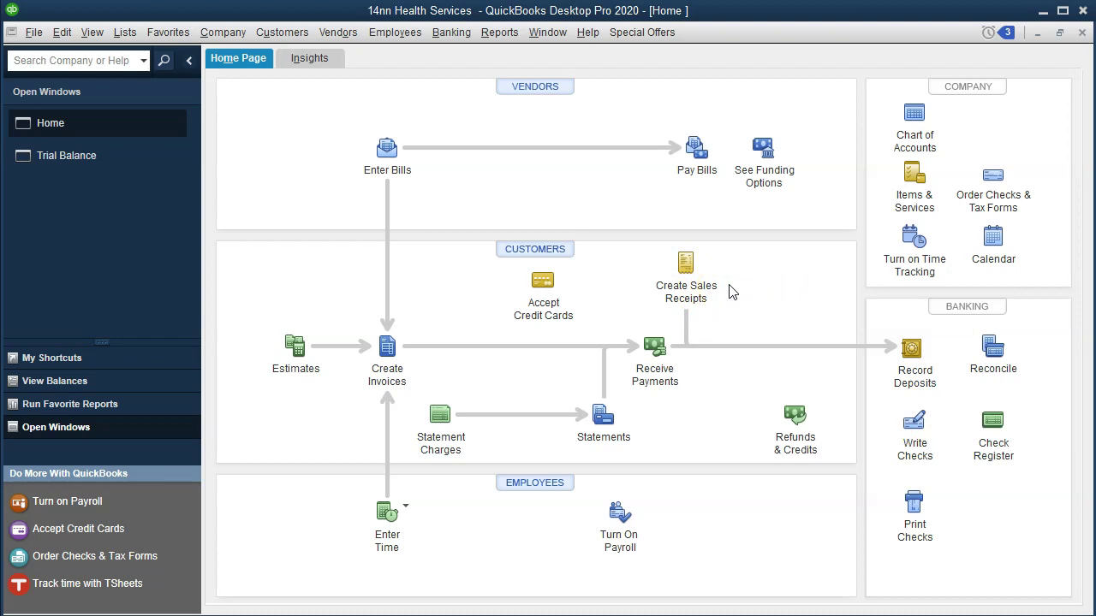
pyautogui.click(241, 36)
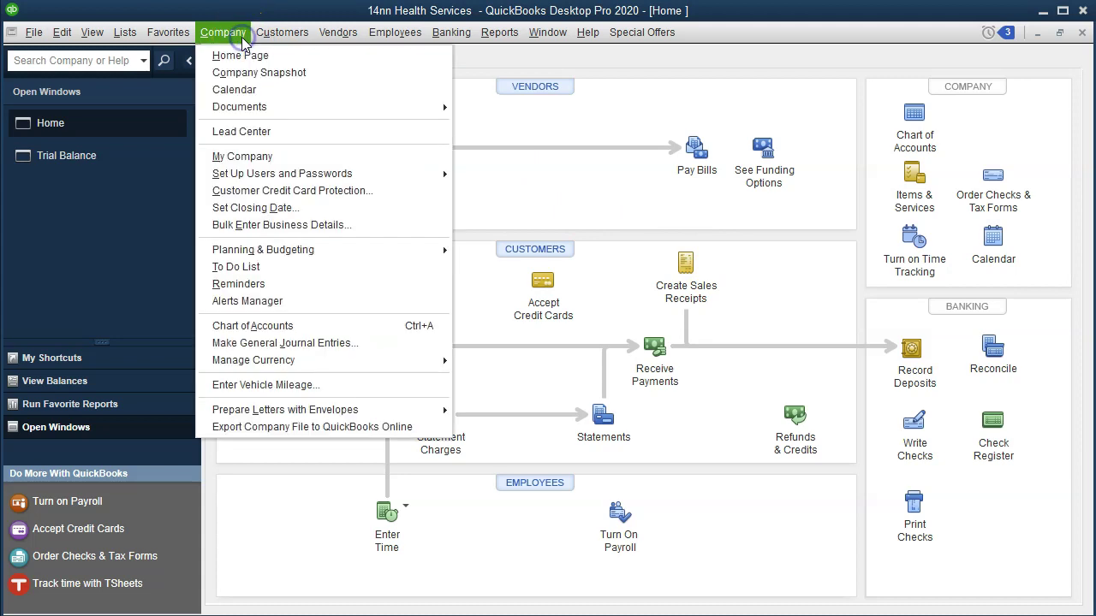
pyautogui.click(334, 344)
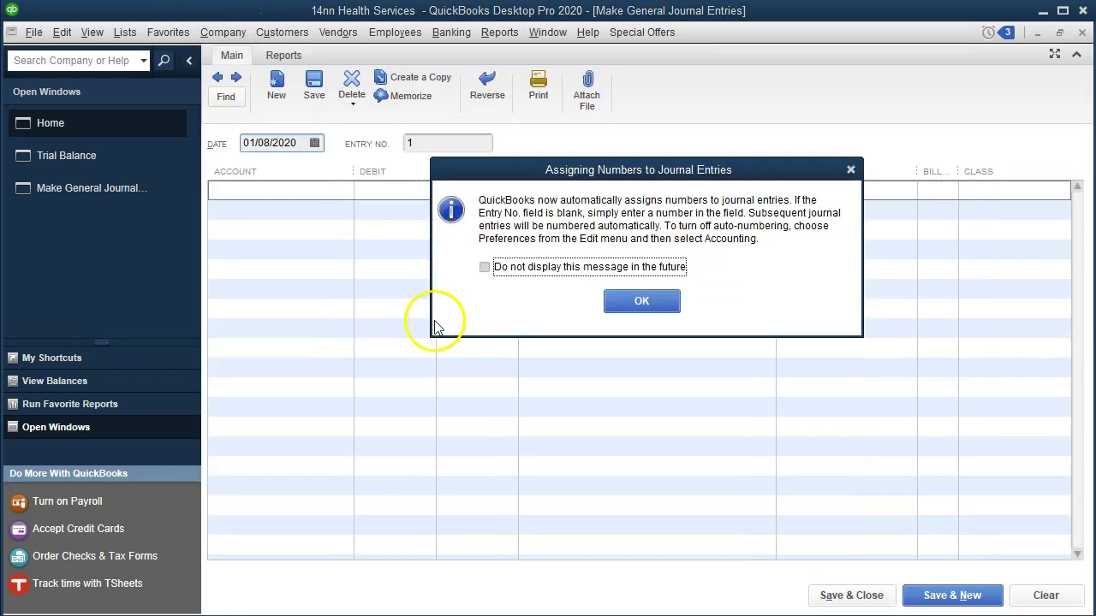
pyautogui.click(850, 170)
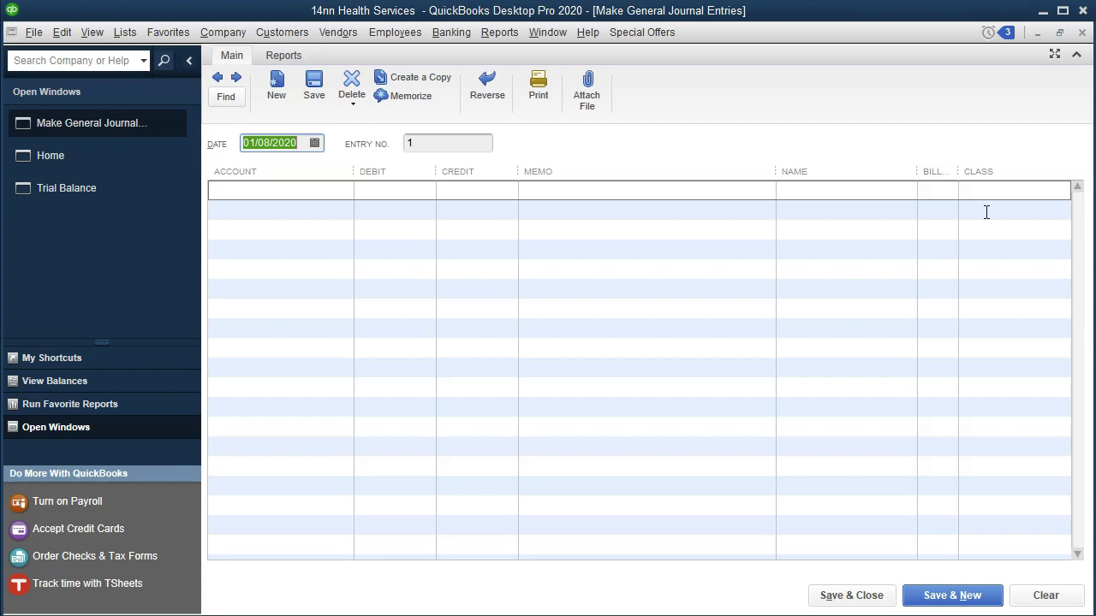
pyautogui.click(1082, 32)
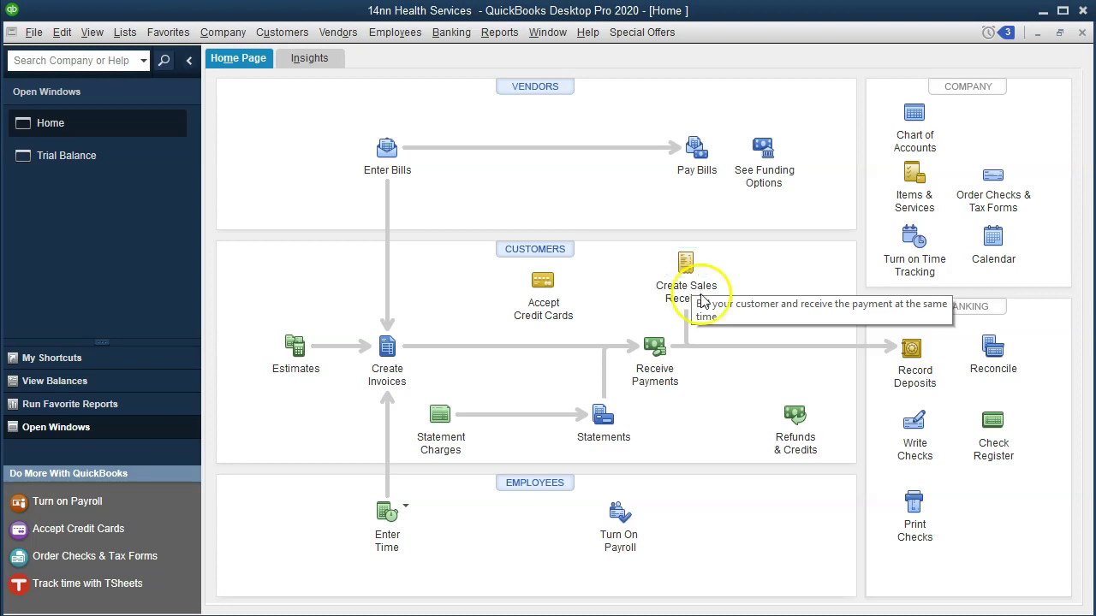
# Start a new donation sales receipt for Donor 3 and quick-add that donor to the customer list.
pyautogui.click(721, 368)
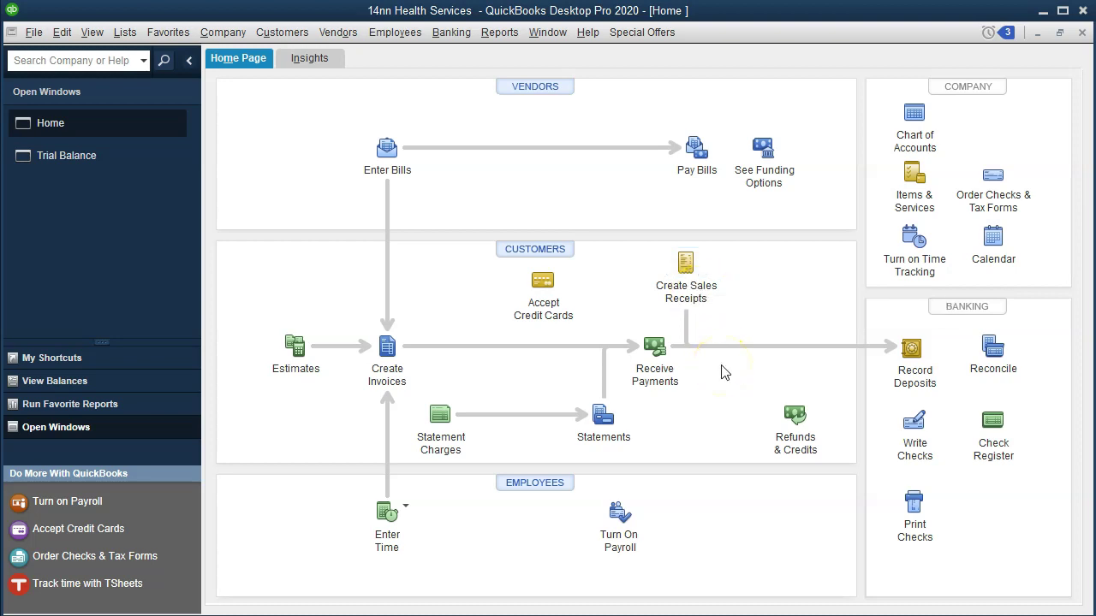
pyautogui.click(724, 367)
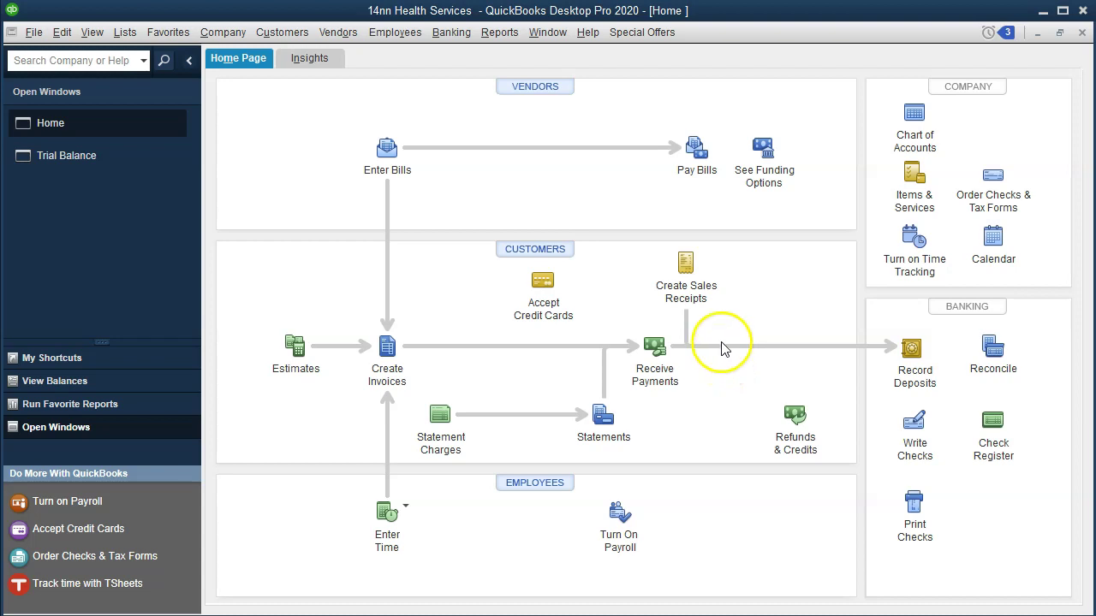
pyautogui.click(695, 278)
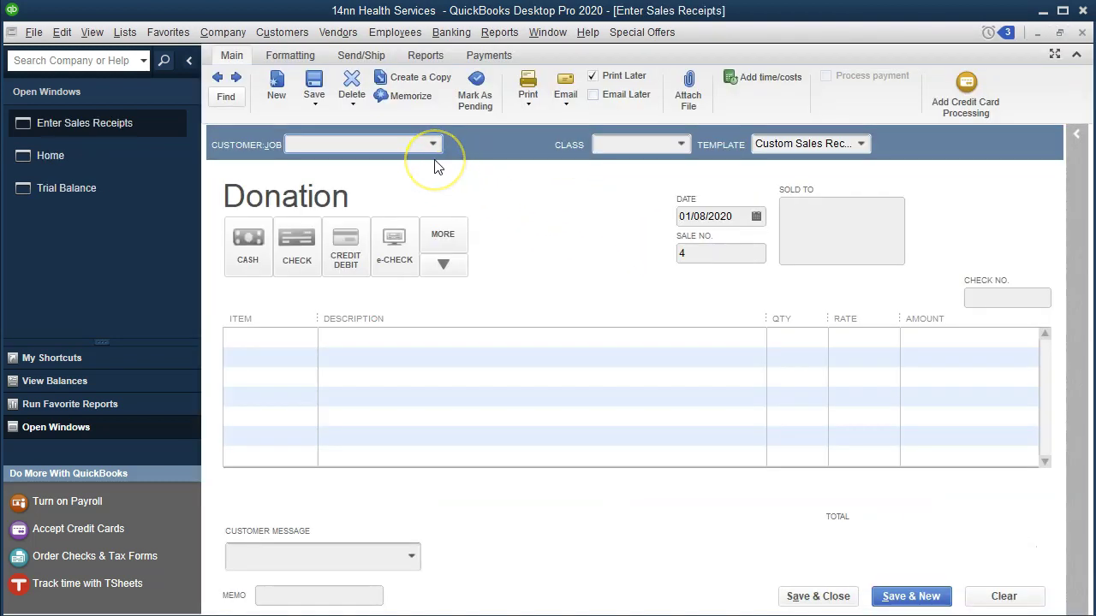
pyautogui.write('Do')
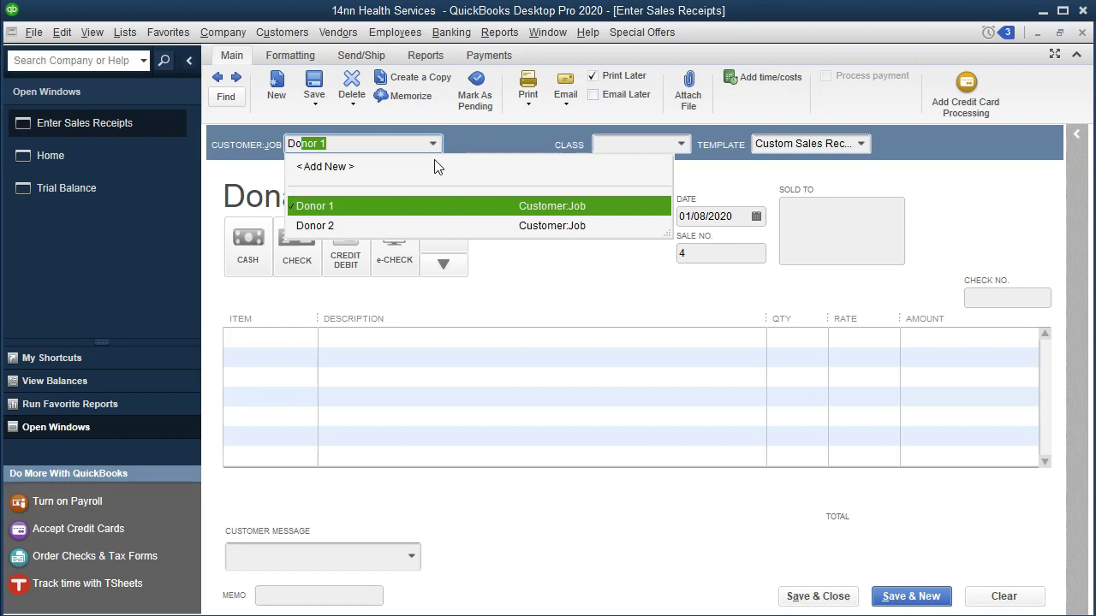
pyautogui.write('nor 3')
pyautogui.press('Tab')
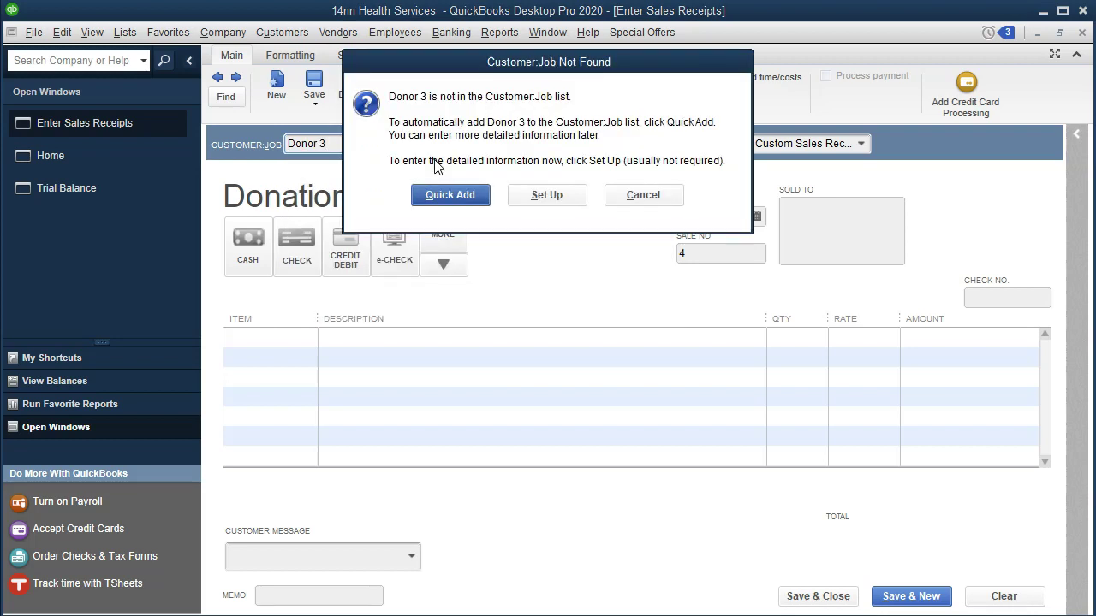
pyautogui.click(447, 196)
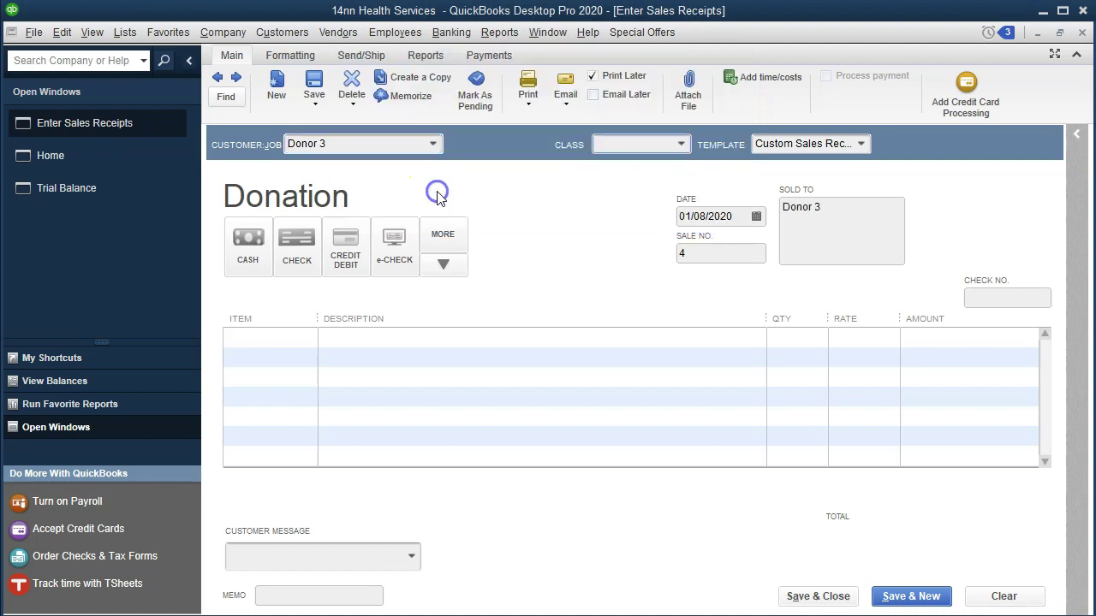
# Assign the donation receipt to the Unrestricted Fundraising 20% class and date it 01/09/2020.
pyautogui.click(681, 144)
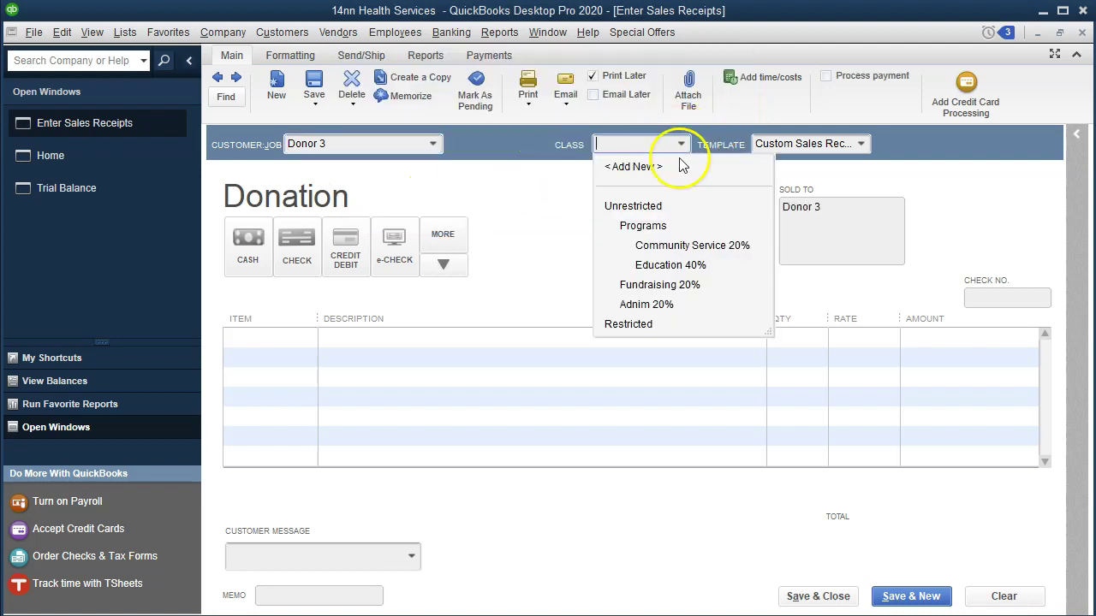
pyautogui.click(659, 285)
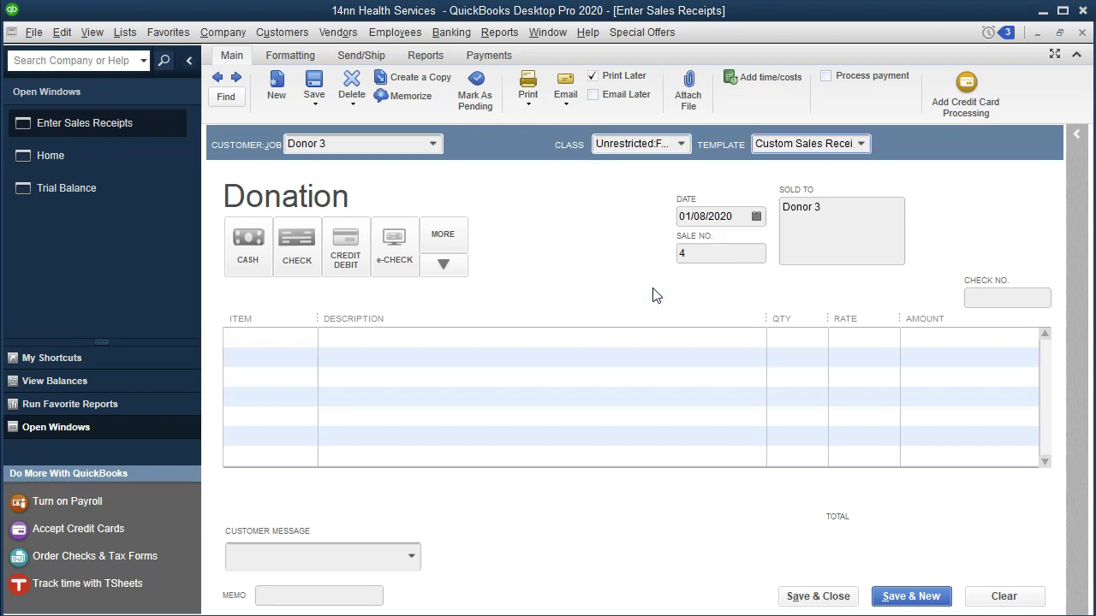
pyautogui.press('Tab')
pyautogui.press('Tab')
pyautogui.press('Tab')
pyautogui.press('Tab')
pyautogui.press('Tab')
pyautogui.press('Tab')
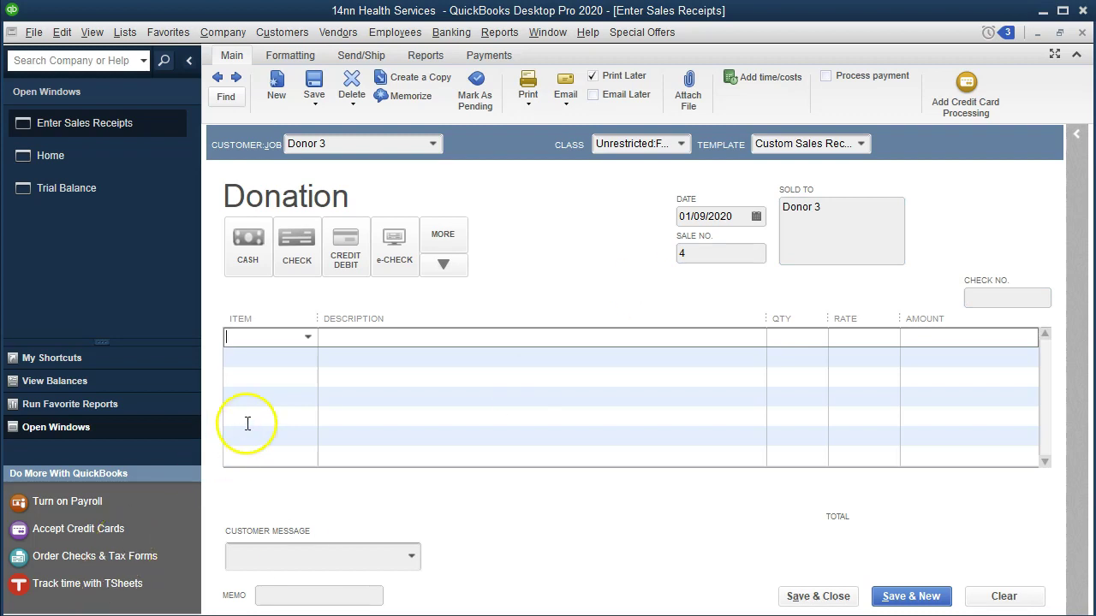
# Add a Donation item line to the receipt with the description "Donation - Furniture".
pyautogui.click(308, 338)
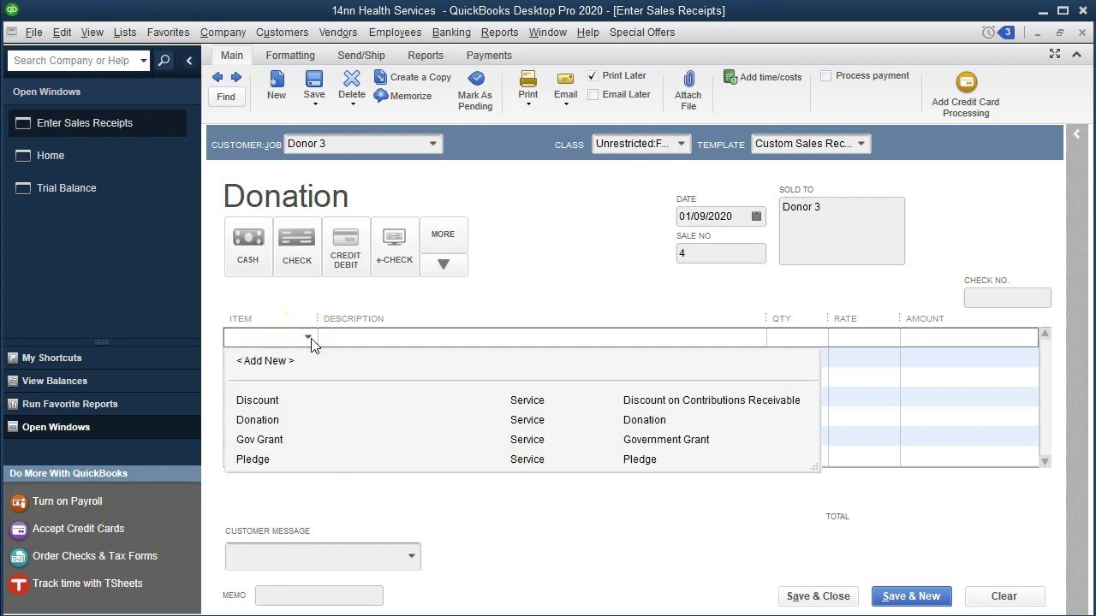
pyautogui.click(277, 336)
pyautogui.write('Discount')
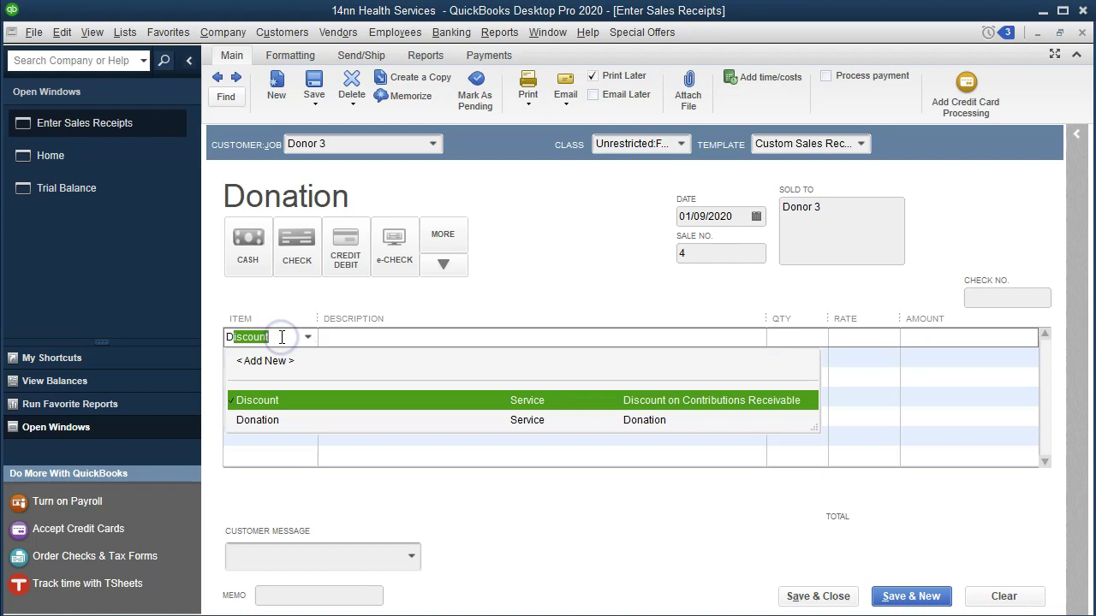
pyautogui.press('Down')
pyautogui.press('Tab')
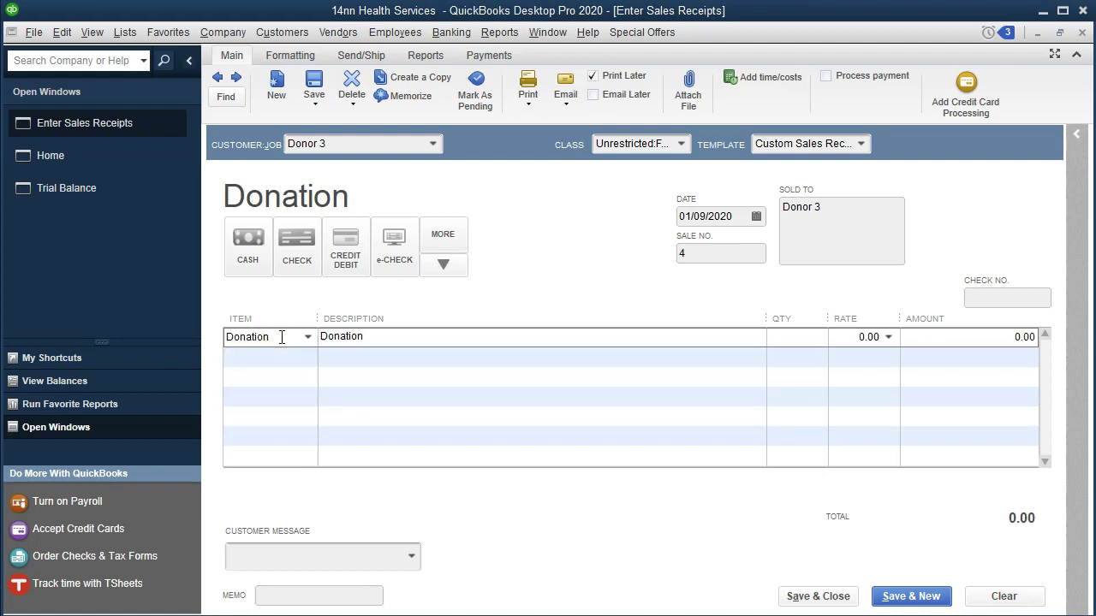
pyautogui.click(388, 339)
pyautogui.write('- ')
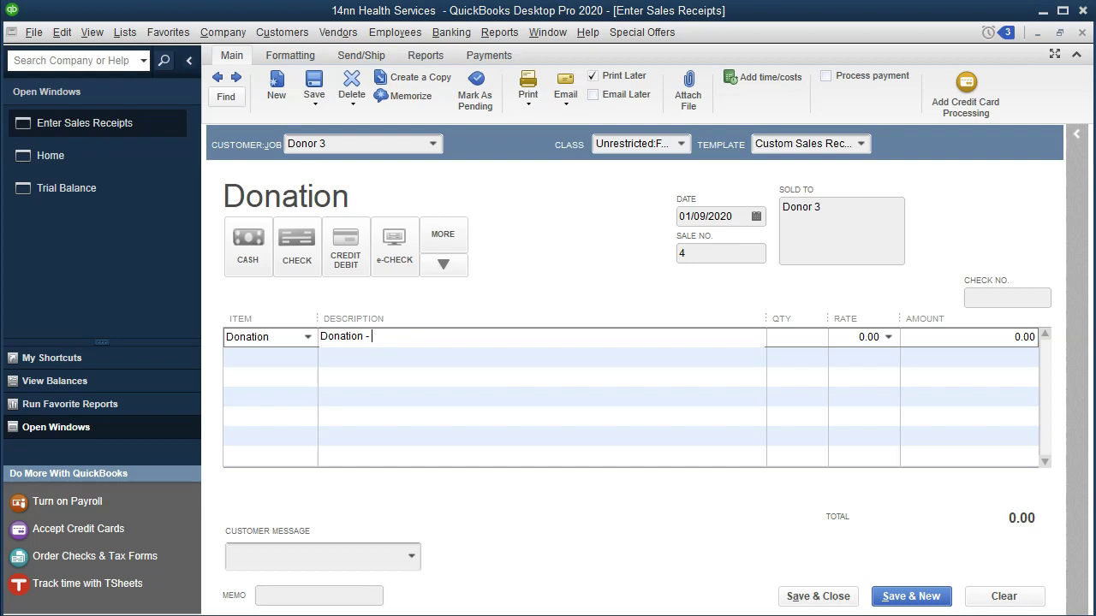
pyautogui.write('Furniture')
pyautogui.press('Tab')
pyautogui.press('Tab')
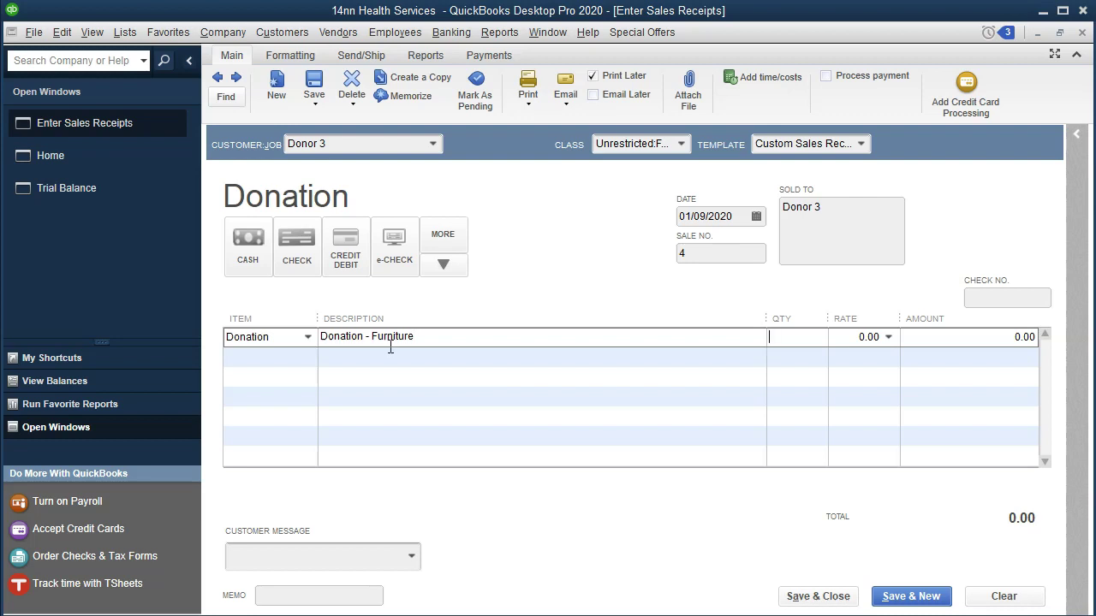
# Switch to the Excel worksheet, check the donated furniture's fair market value in C23, and return to the QuickBooks sales receipt.
pyautogui.hotkey('alt', 'Tab')
pyautogui.click(631, 465)
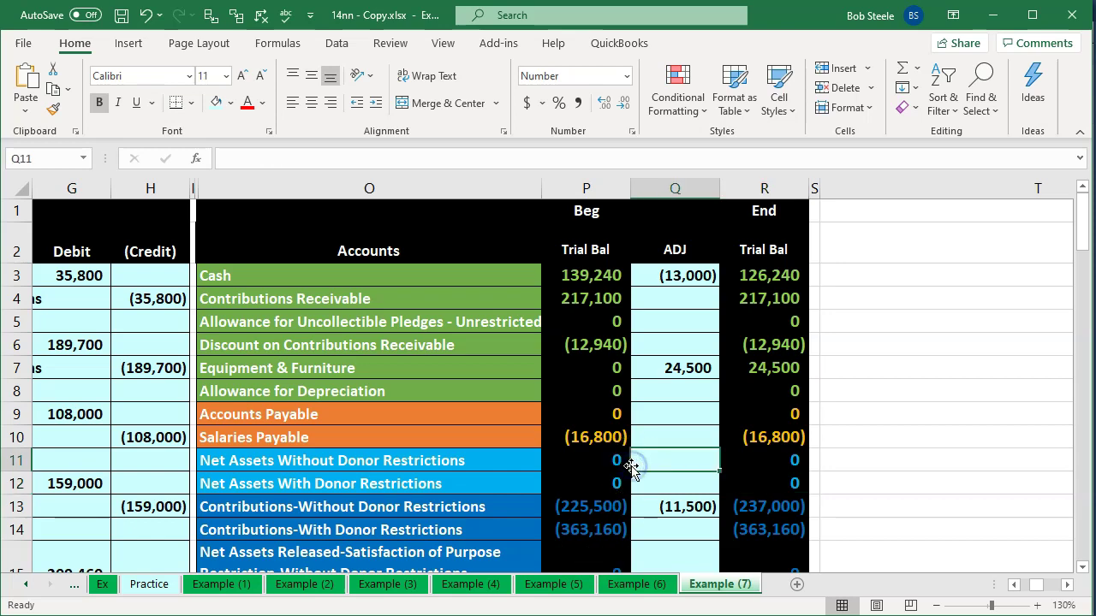
pyautogui.press('Left')
pyautogui.press('Left')
pyautogui.press('Left')
pyautogui.press('Left')
pyautogui.press('Left')
pyautogui.press('Left')
pyautogui.press('Left')
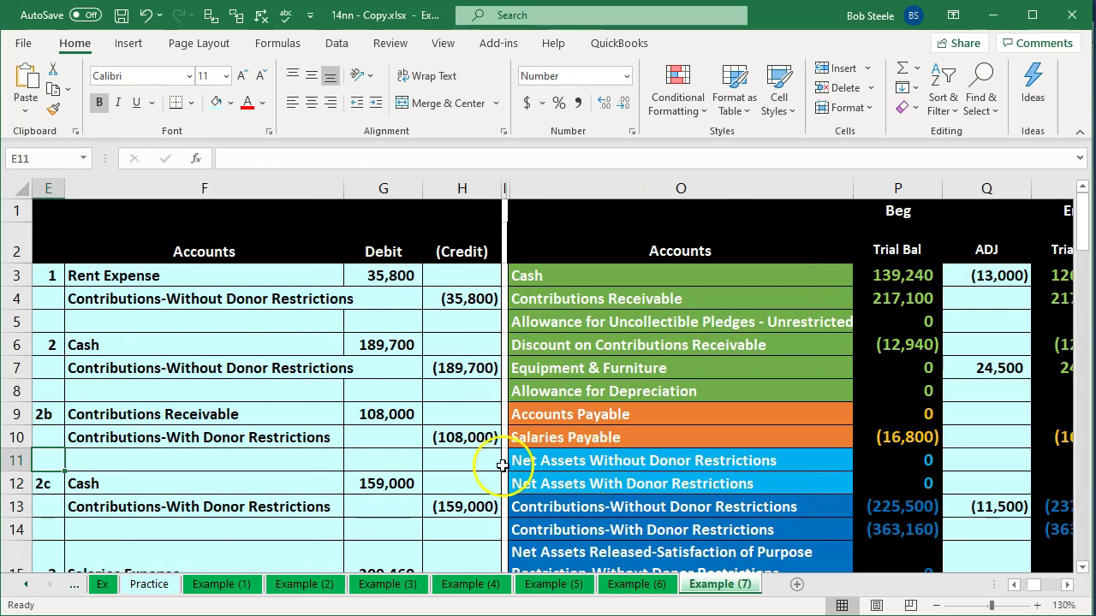
pyautogui.scroll(-5, 500, 463)
pyautogui.scroll(-2, 498, 465)
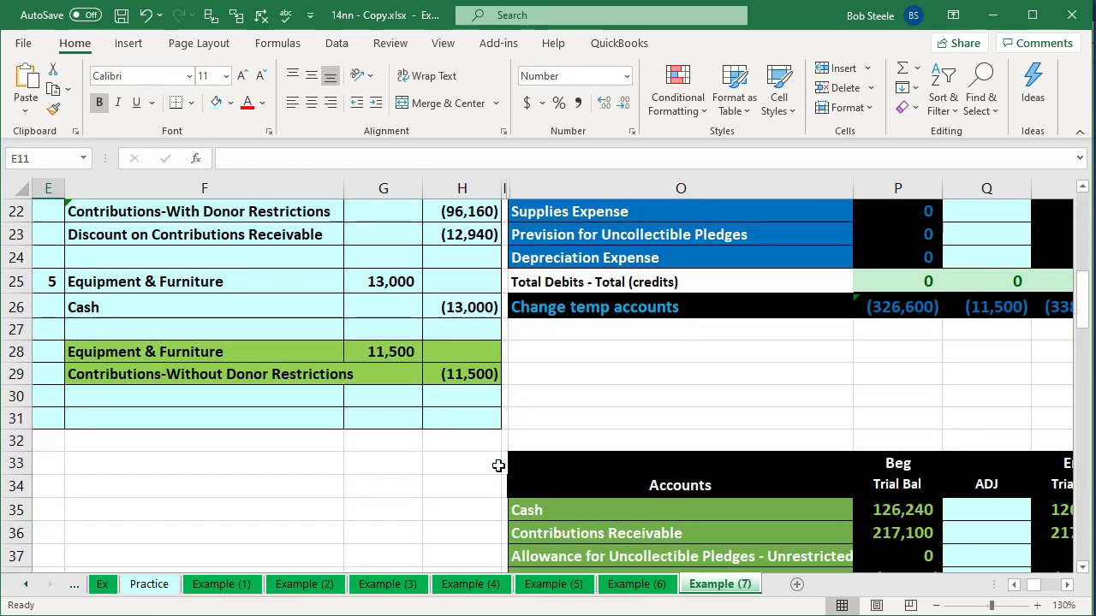
pyautogui.press('Left')
pyautogui.press('Left')
pyautogui.press('Left')
pyautogui.press('Left')
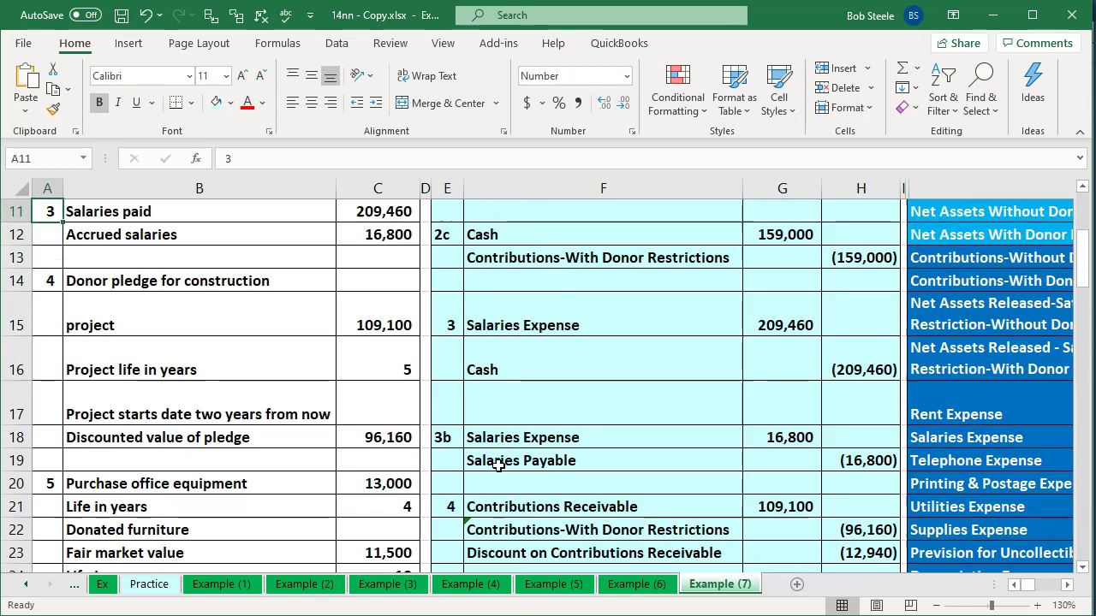
pyautogui.scroll(-2, 499, 465)
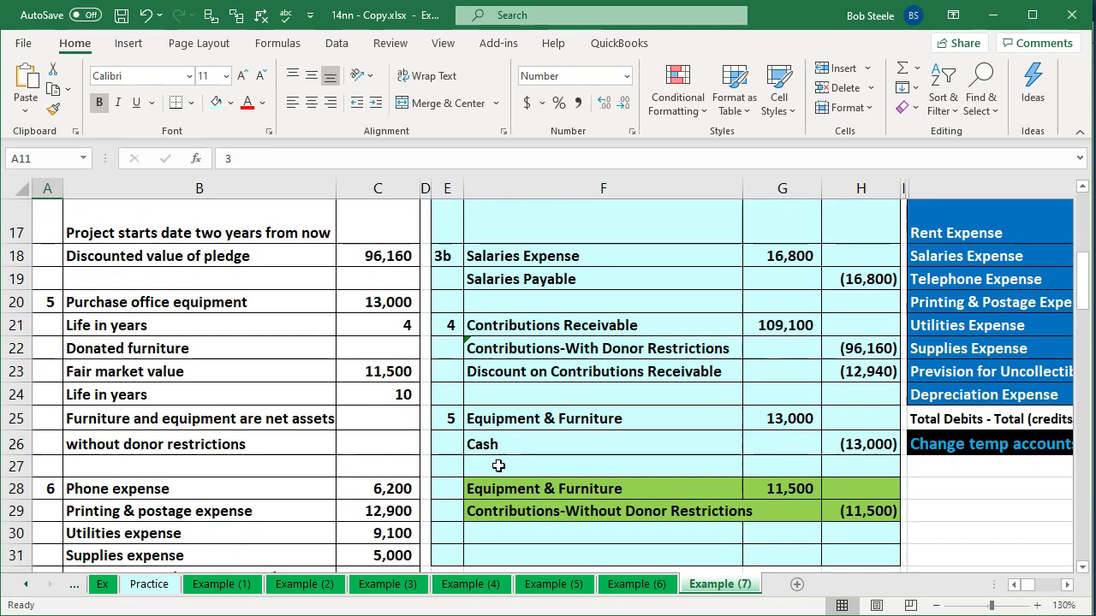
pyautogui.click(373, 371)
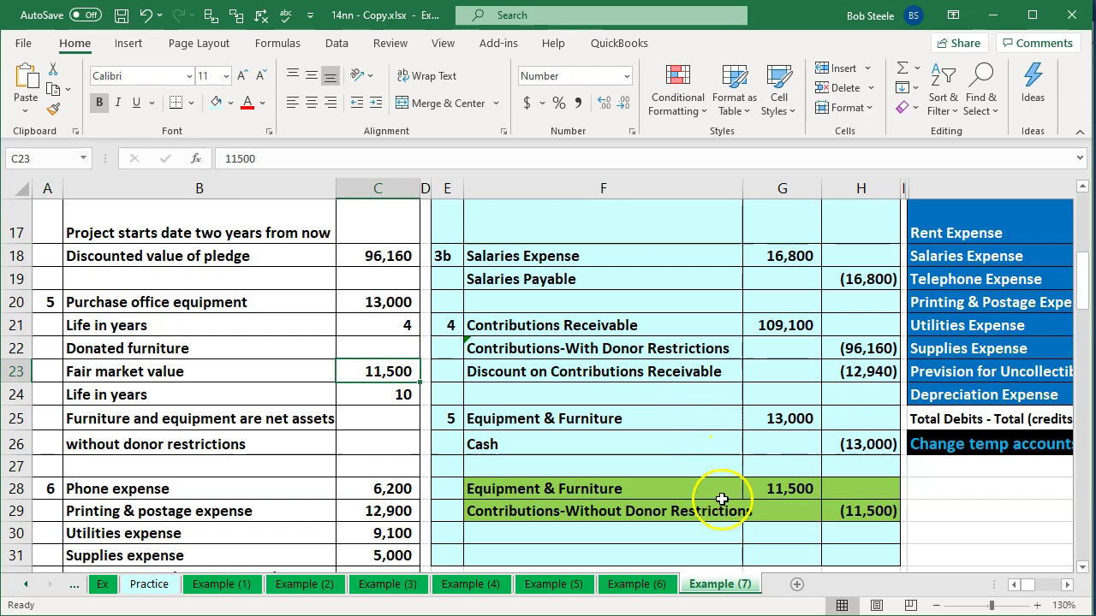
pyautogui.click(560, 613)
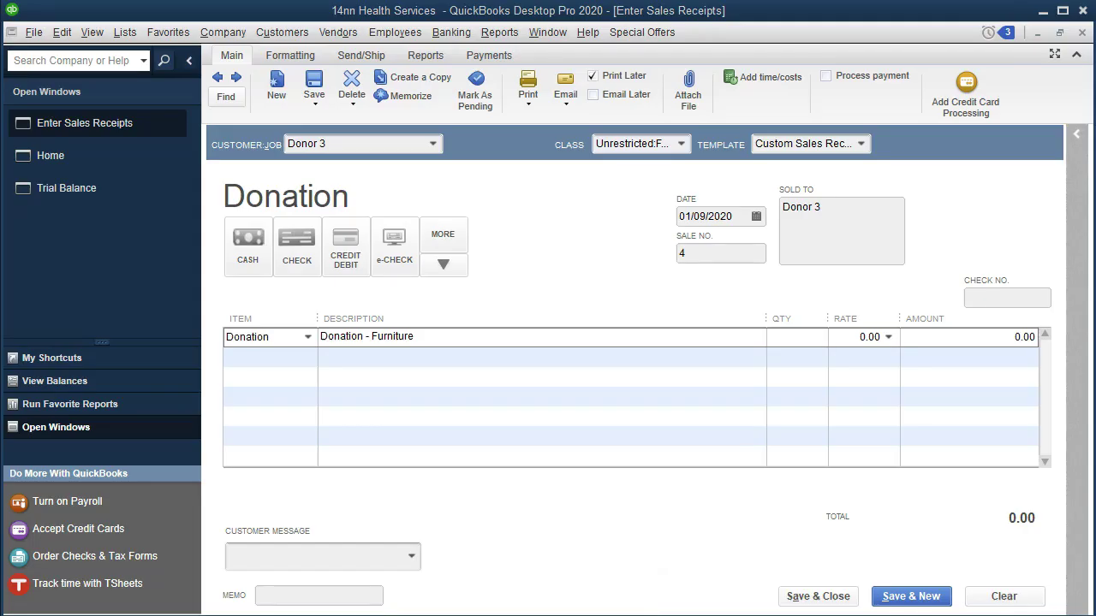
# Set the furniture donation's rate to 11,500, then save and close the sales receipt, accepting its future date.
pyautogui.press('Tab')
pyautogui.write('11,500')
pyautogui.press('Tab')
pyautogui.press('Tab')
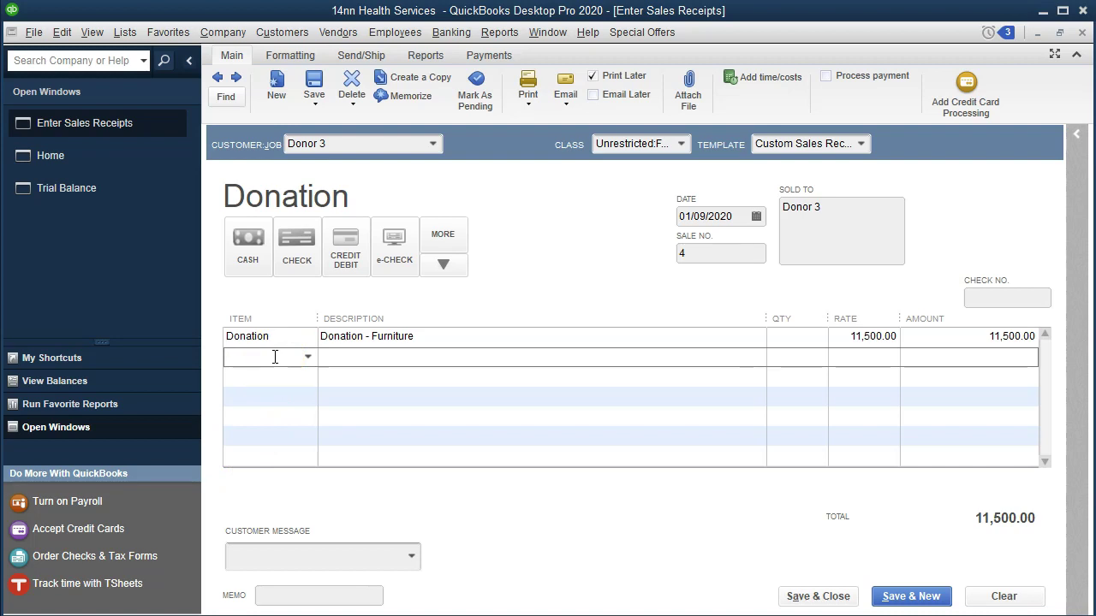
pyautogui.click(845, 589)
pyautogui.click(523, 188)
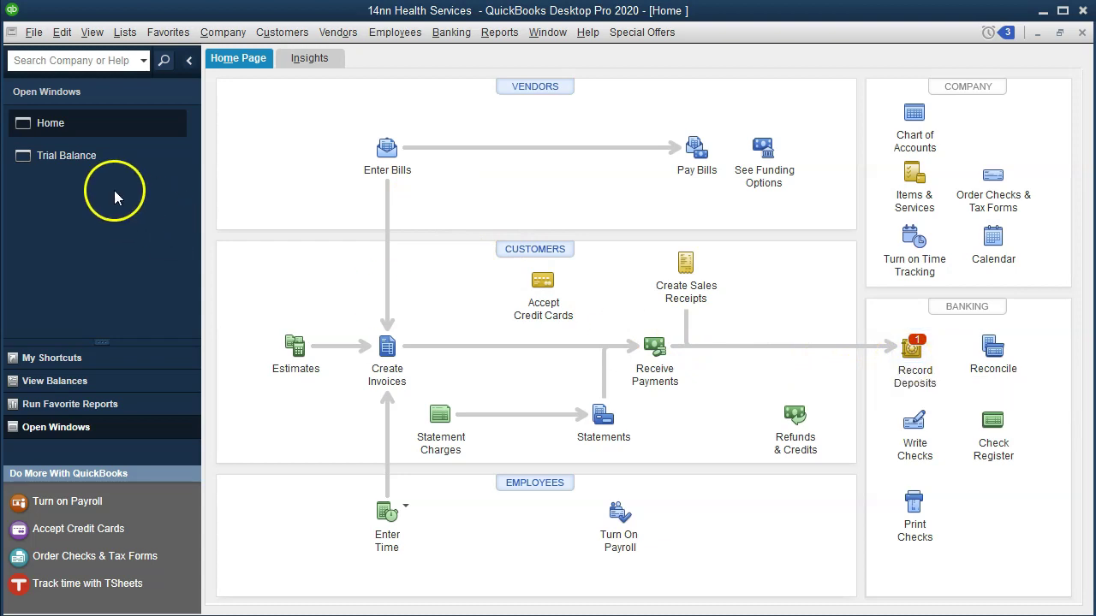
# Check Undeposited Funds on the Trial Balance and review the transactions behind Contribution-Unrestricted, then close the detail report.
pyautogui.click(96, 171)
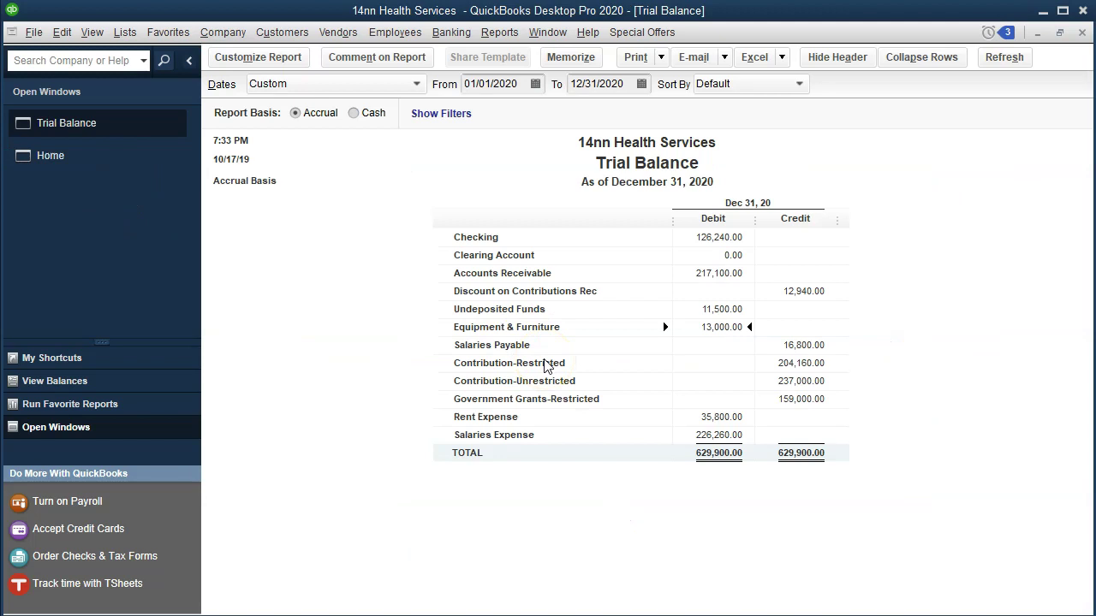
pyautogui.click(699, 309)
pyautogui.doubleClick(796, 384)
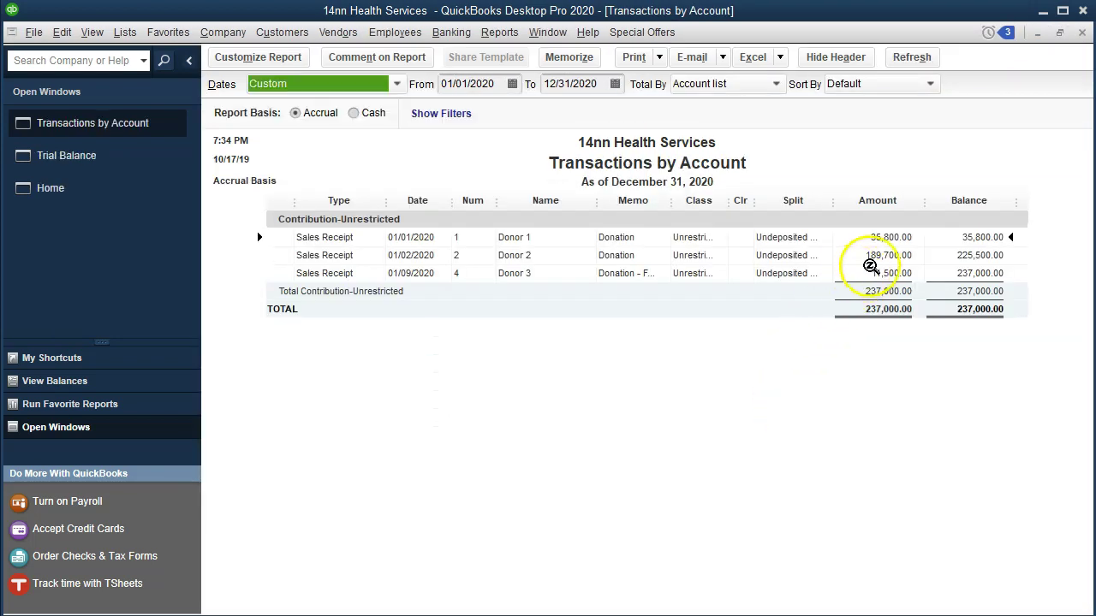
pyautogui.click(781, 272)
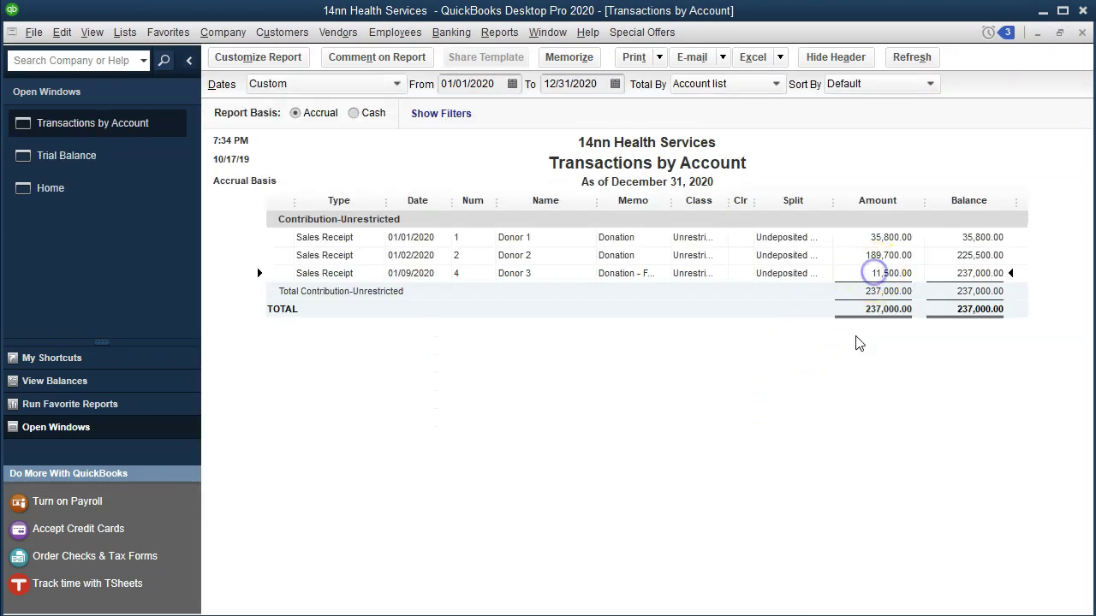
pyautogui.click(1082, 32)
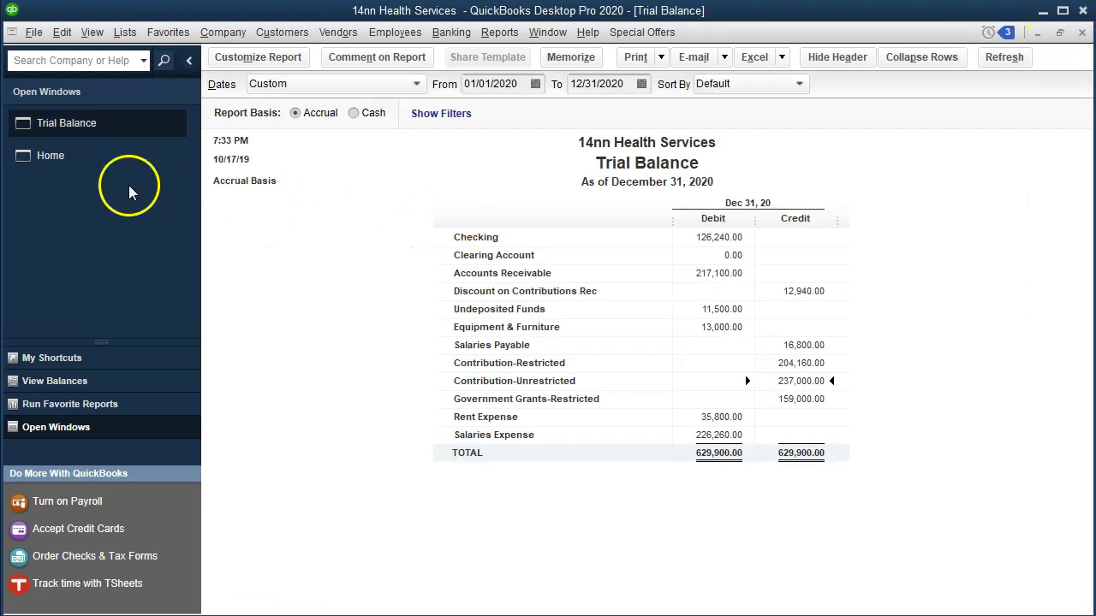
# Start a bank deposit and select Donor 3's 11,500 receipt as the payment to deposit.
pyautogui.click(90, 159)
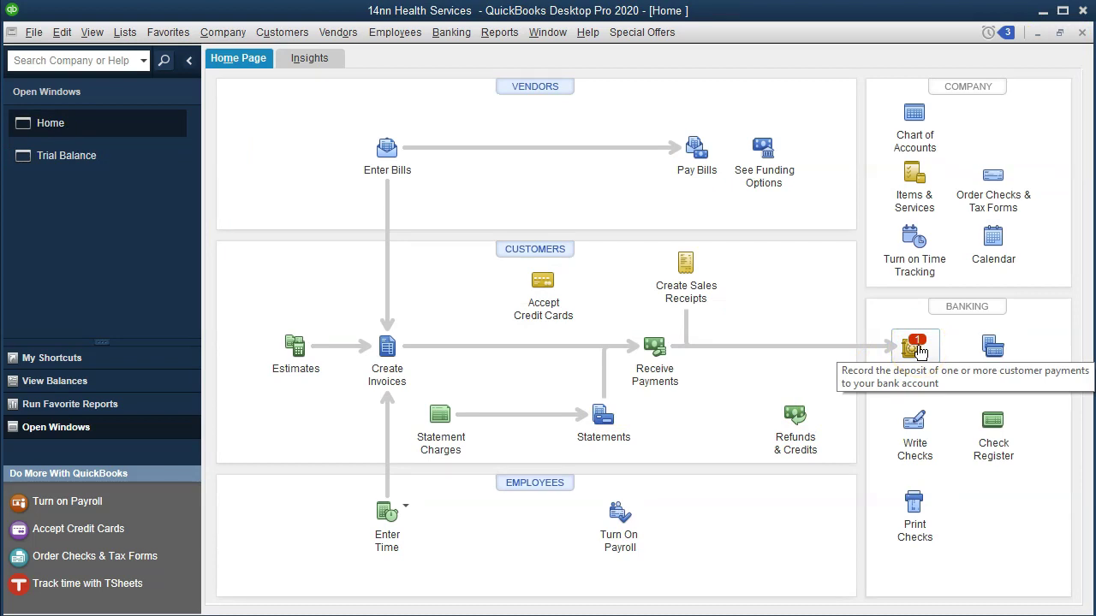
pyautogui.click(914, 347)
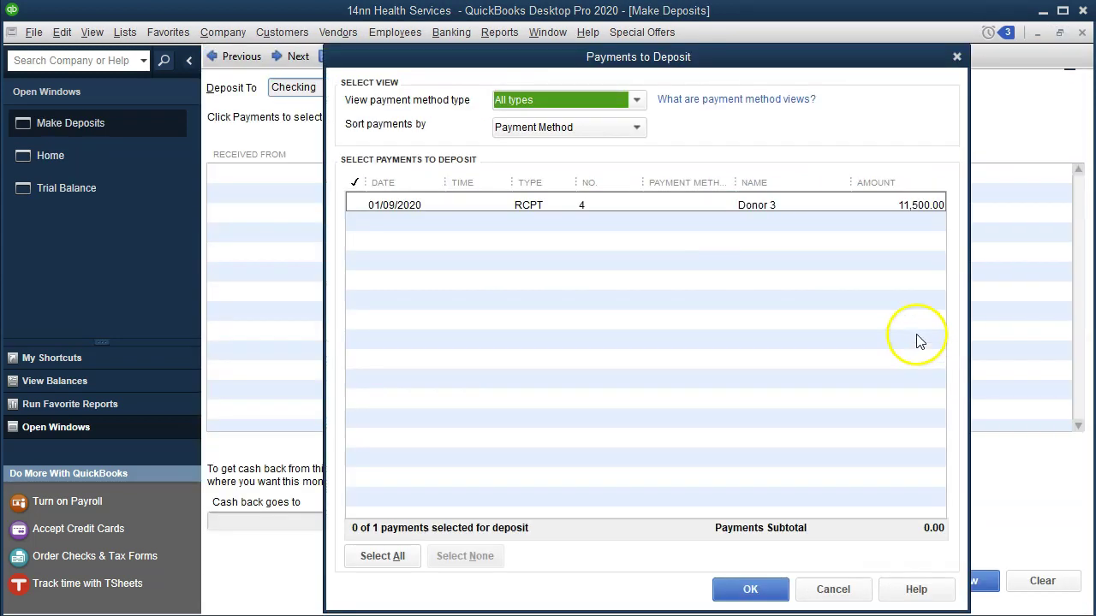
pyautogui.click(357, 203)
pyautogui.click(750, 589)
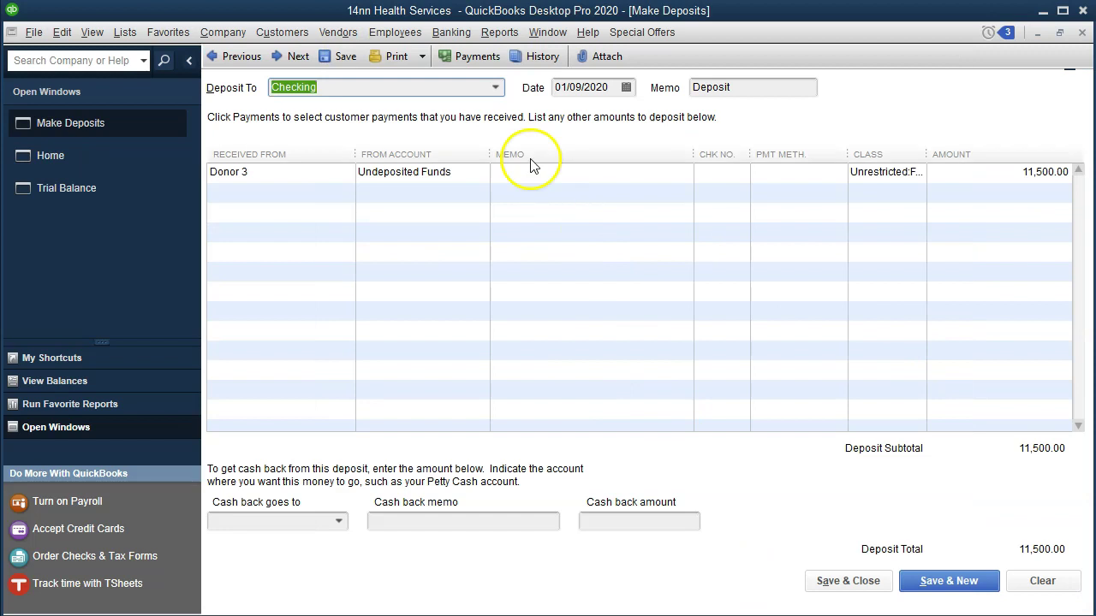
# Set the deposit's receiving account to Clearing Account and save and close it, accepting the future date.
pyautogui.click(495, 87)
pyautogui.click(338, 171)
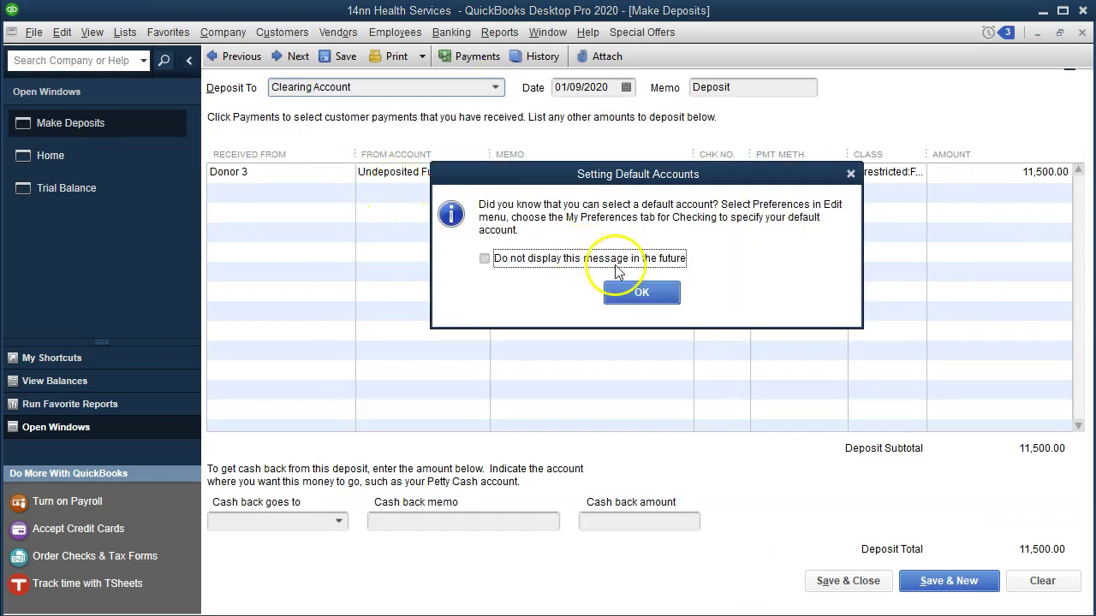
pyautogui.click(850, 174)
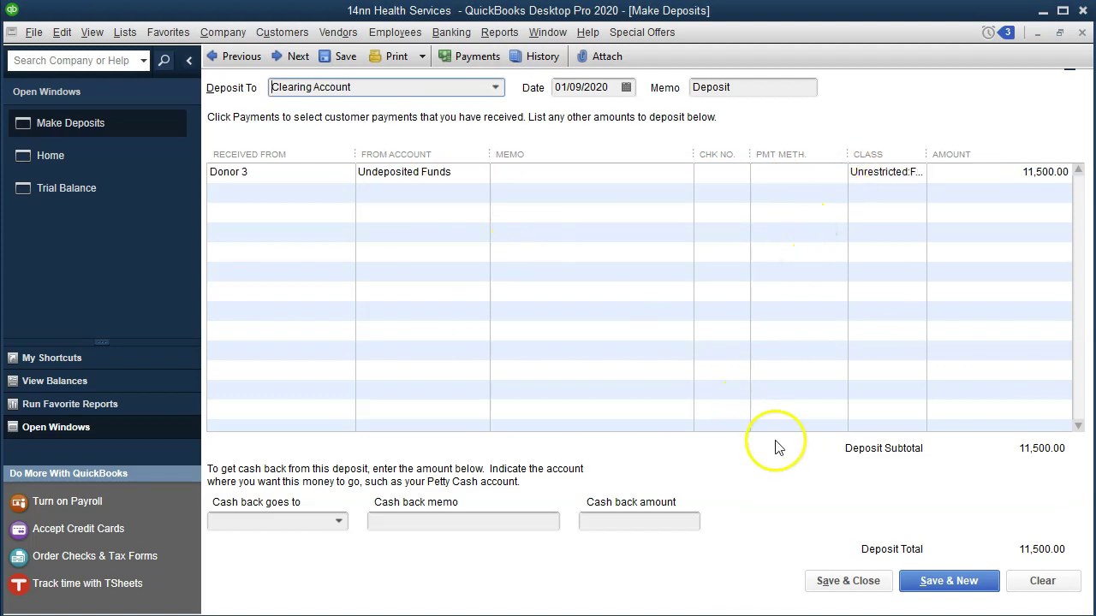
pyautogui.click(840, 578)
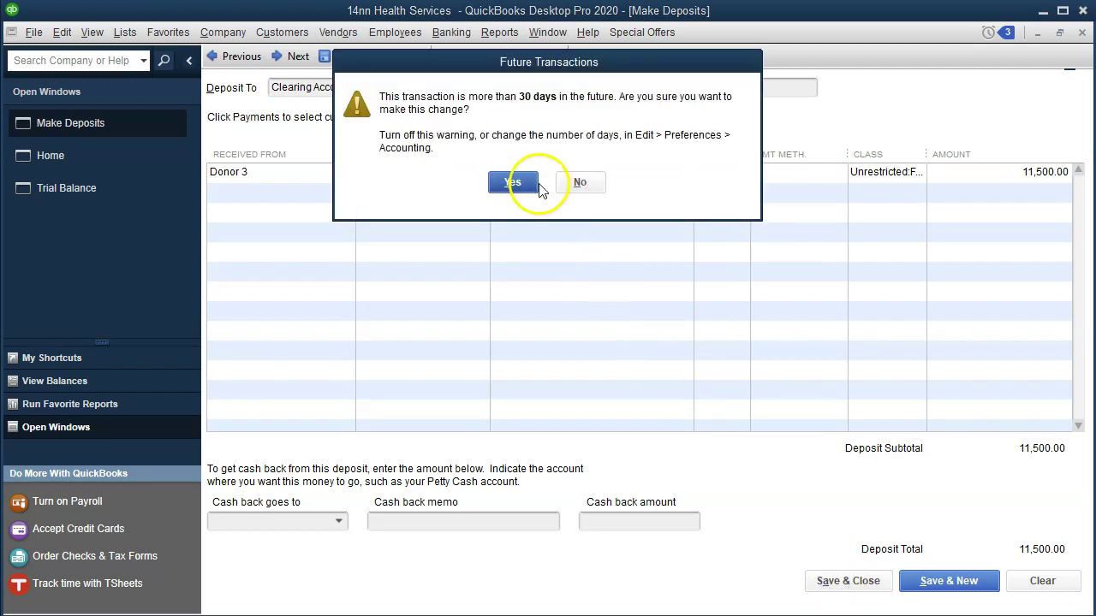
pyautogui.click(540, 188)
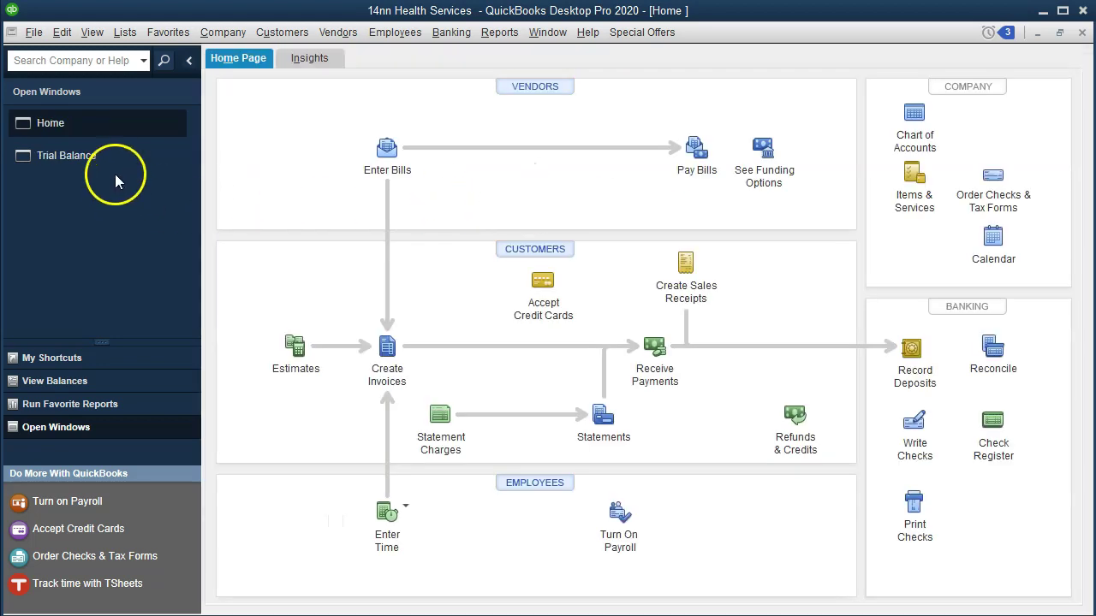
# Check the Undeposited Funds and Clearing Account balances on the Trial Balance.
pyautogui.click(113, 165)
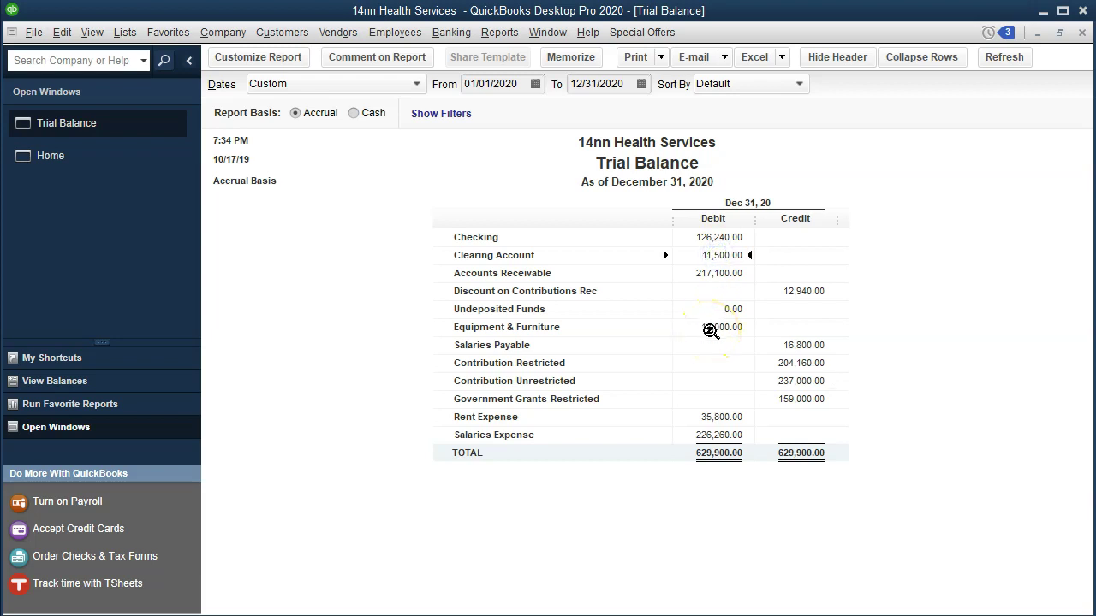
pyautogui.click(712, 309)
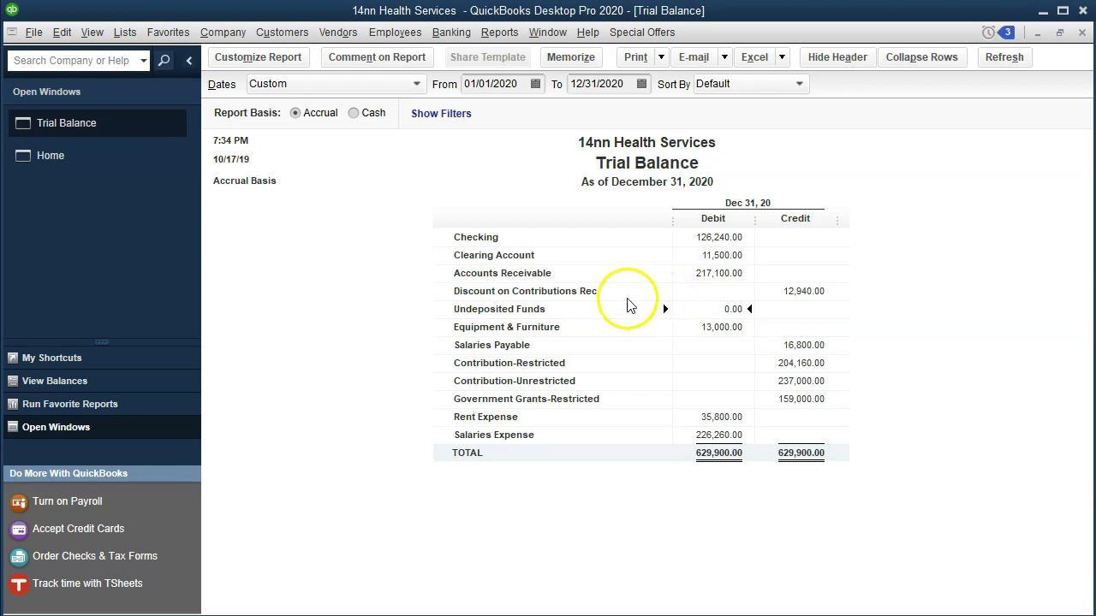
pyautogui.click(693, 254)
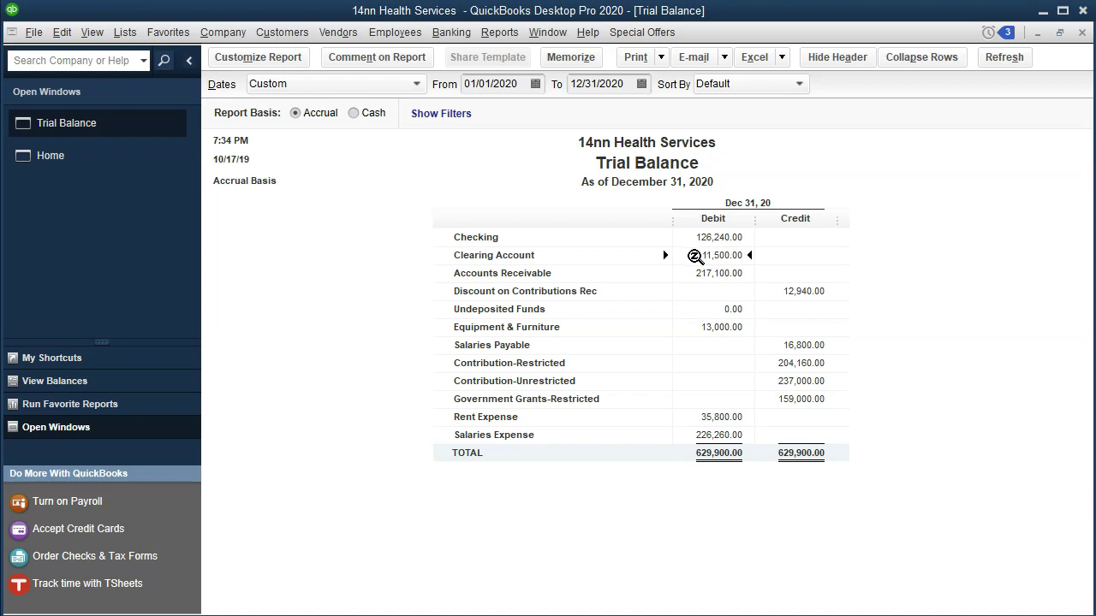
# Open the register for the Clearing Account.
pyautogui.click(62, 165)
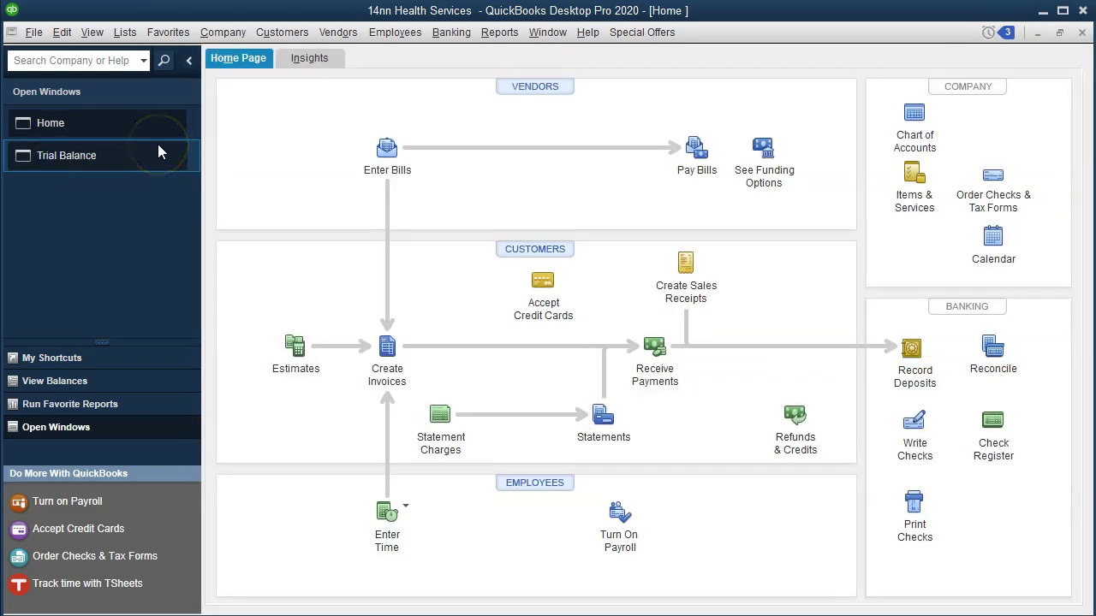
pyautogui.click(447, 39)
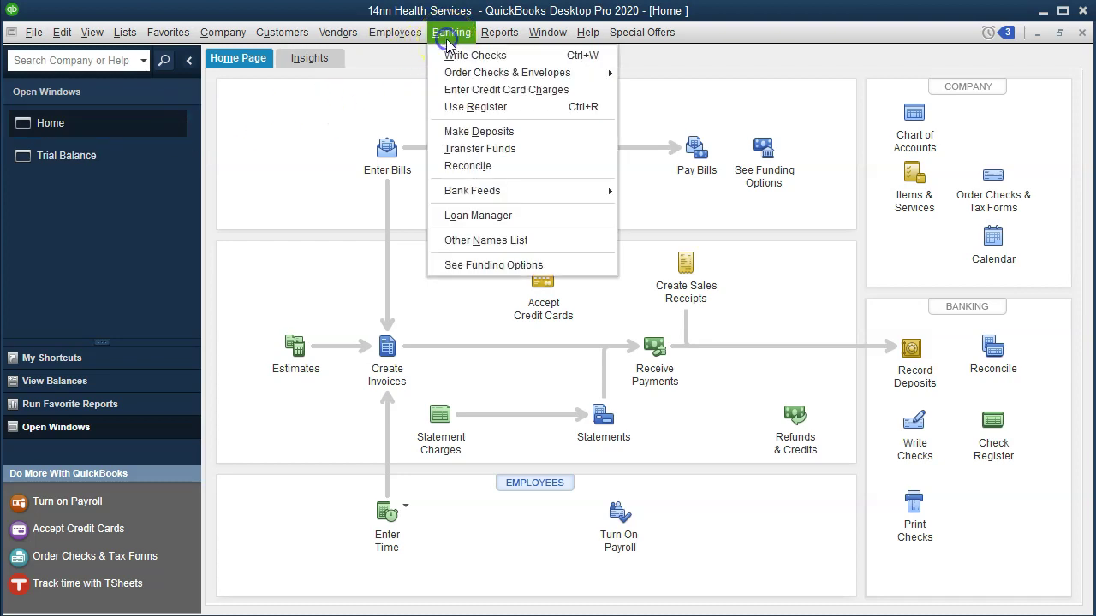
pyautogui.click(479, 107)
pyautogui.click(500, 140)
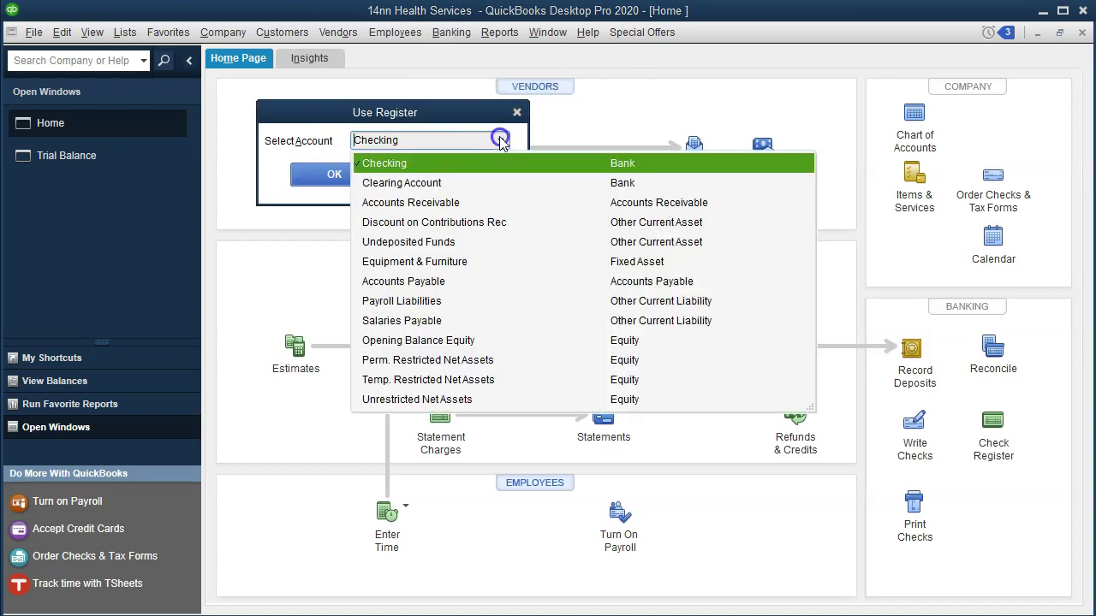
pyautogui.click(440, 182)
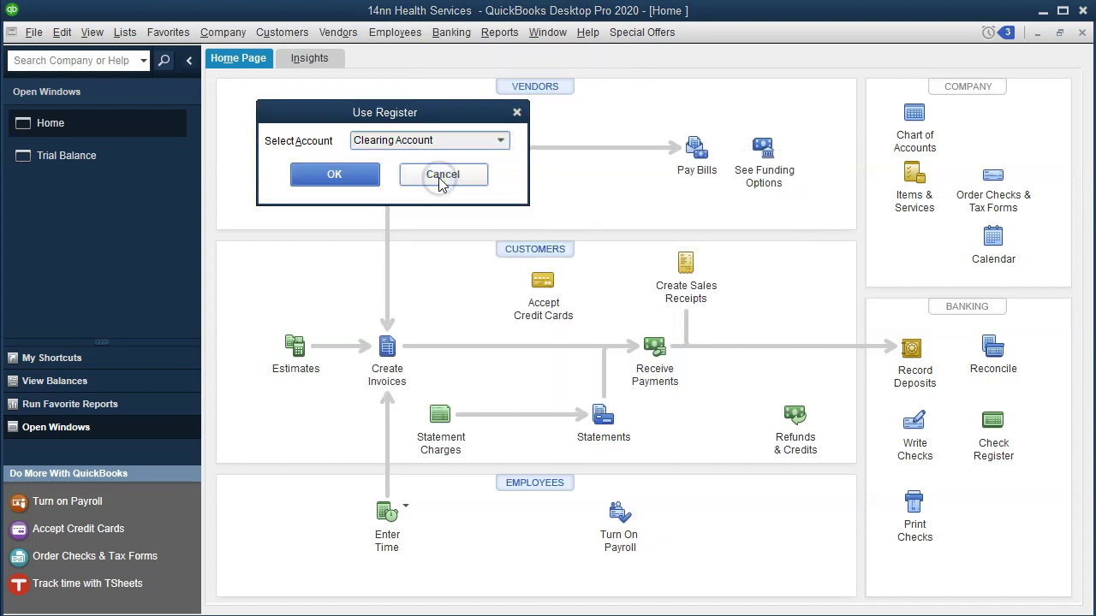
pyautogui.click(365, 177)
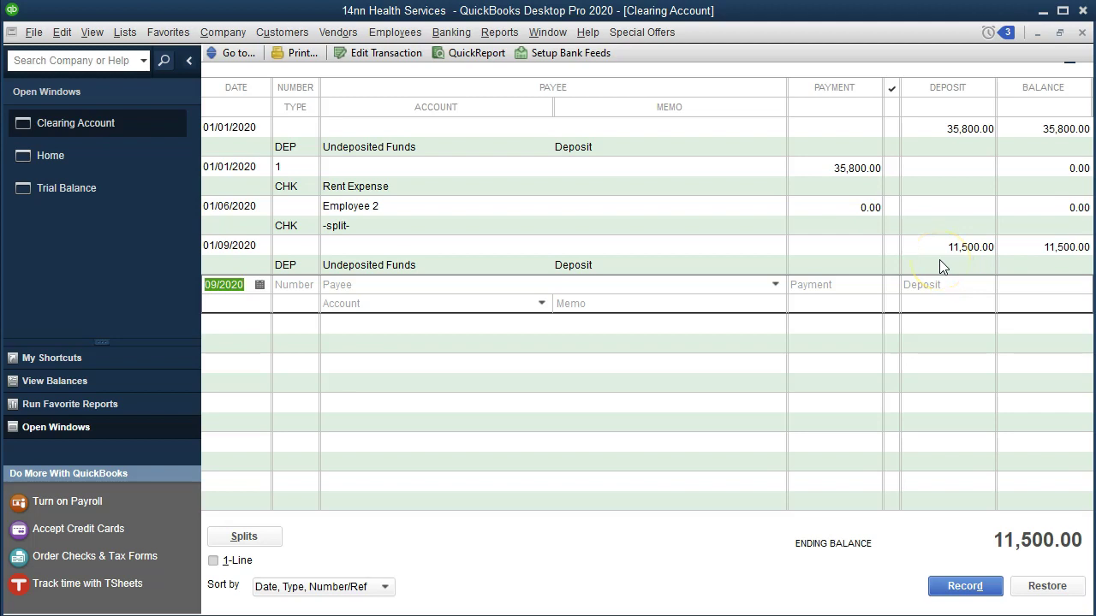
# Record a Clearing Account payment of 11,500 dated 01/09/2020 to the Equipment & Furniture account.
pyautogui.press('Tab')
pyautogui.press('Tab')
pyautogui.press('Tab')
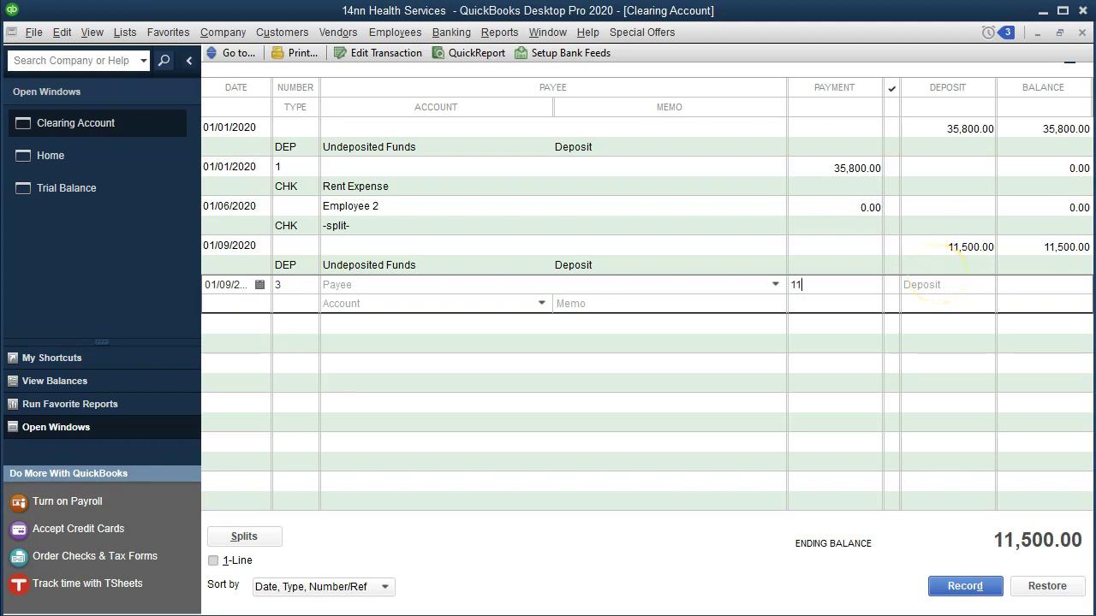
pyautogui.press('Tab')
pyautogui.write('E')
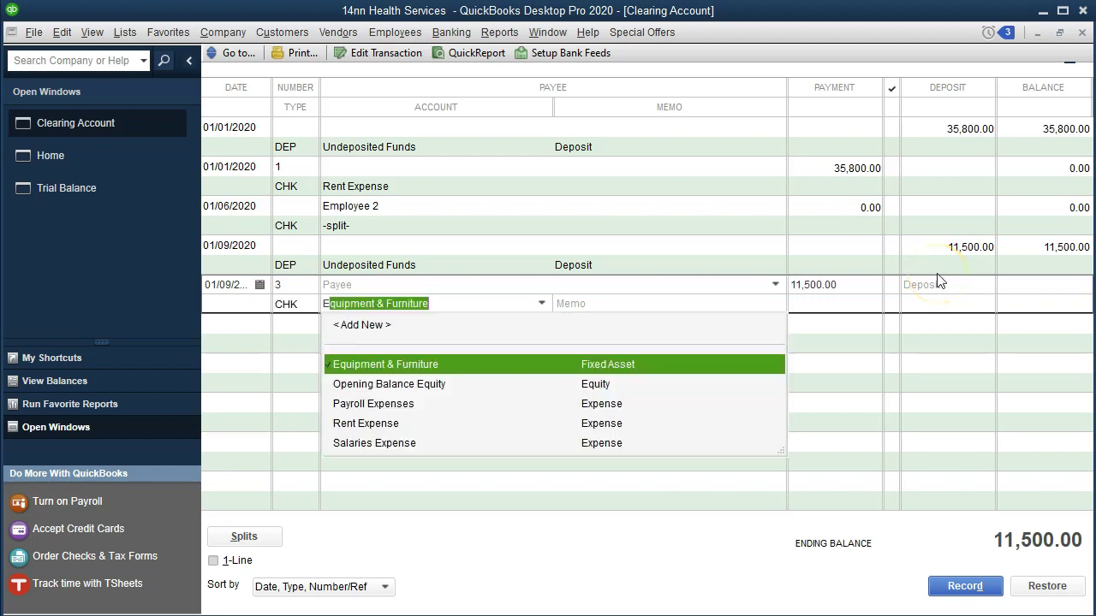
pyautogui.press('Tab')
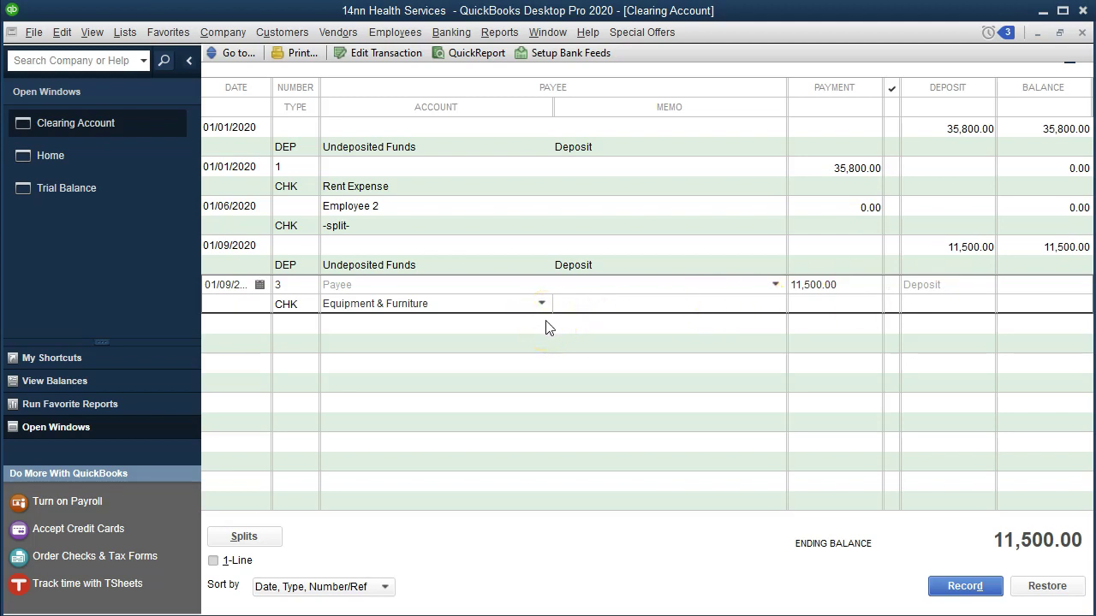
pyautogui.press('Return')
pyautogui.press('Return')
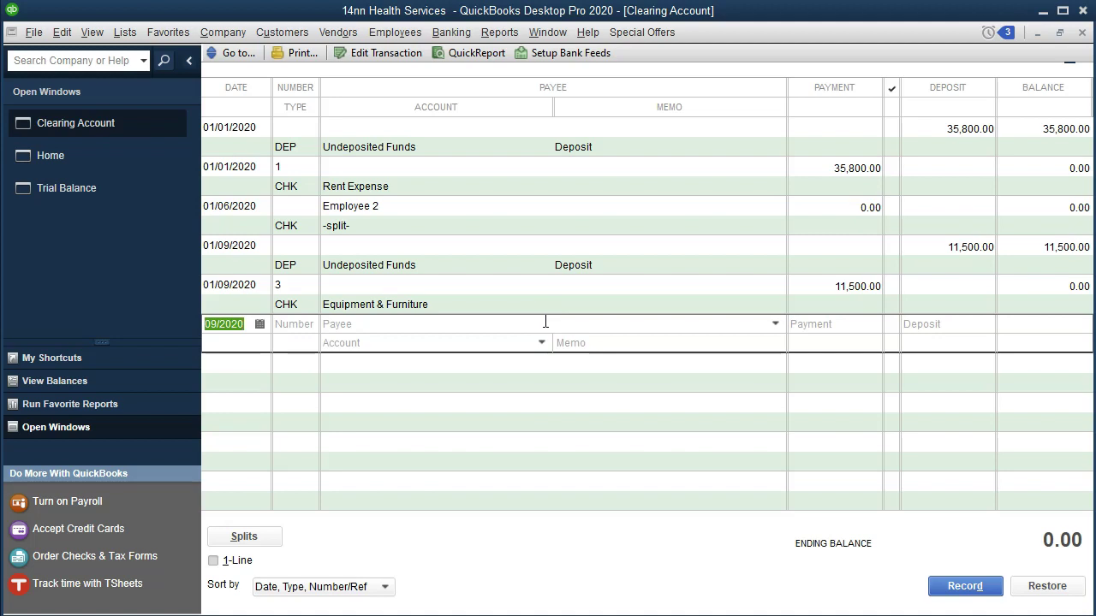
# Return to the Trial Balance, review the transactions behind Equipment & Furniture, and close the detail report.
pyautogui.click(74, 188)
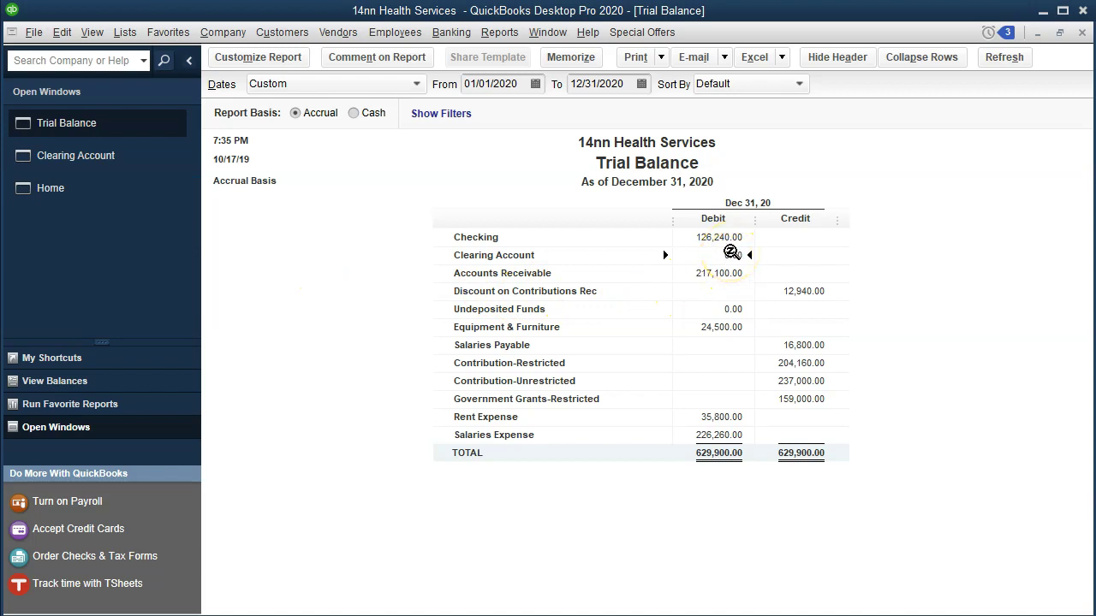
pyautogui.doubleClick(723, 327)
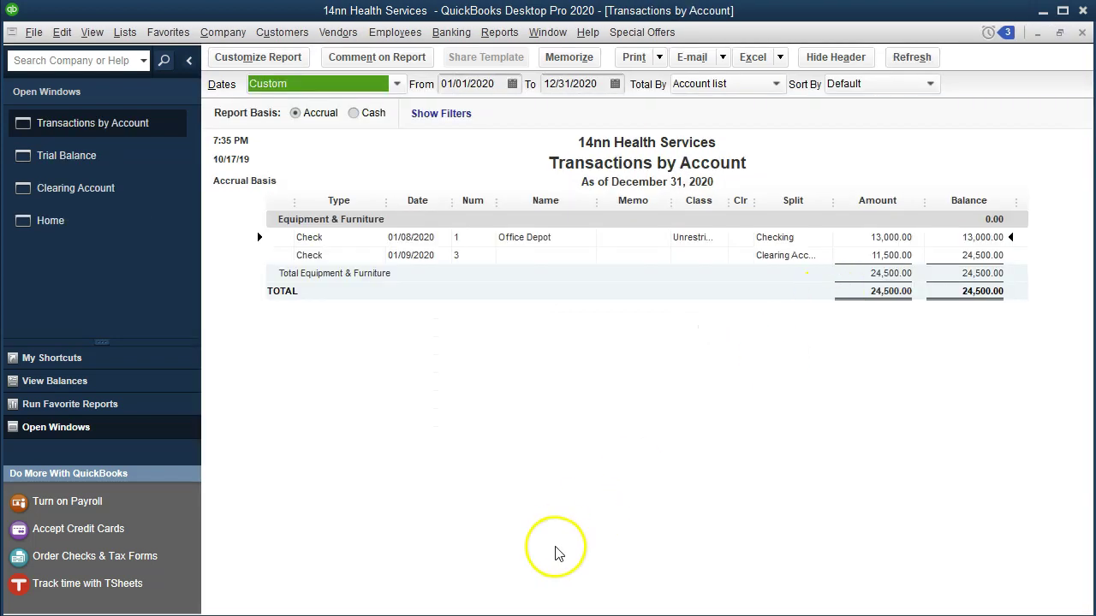
pyautogui.click(1082, 31)
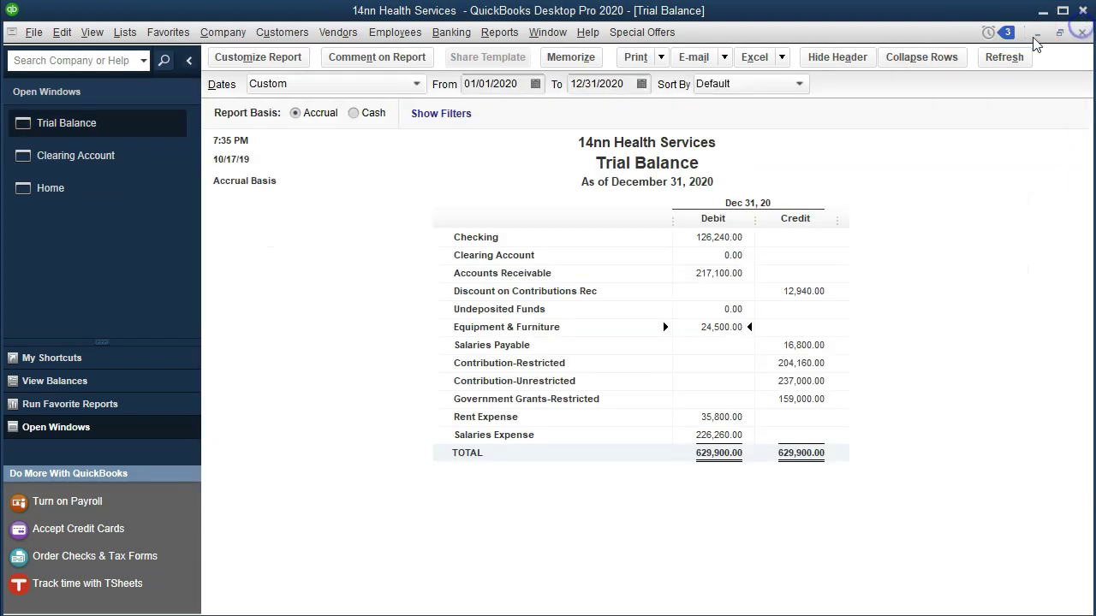
# Run the Profit & Loss by Class report for 01/01/2020 to 12/31/2020 and check the unrestricted contributions in the Fundraising column.
pyautogui.click(506, 39)
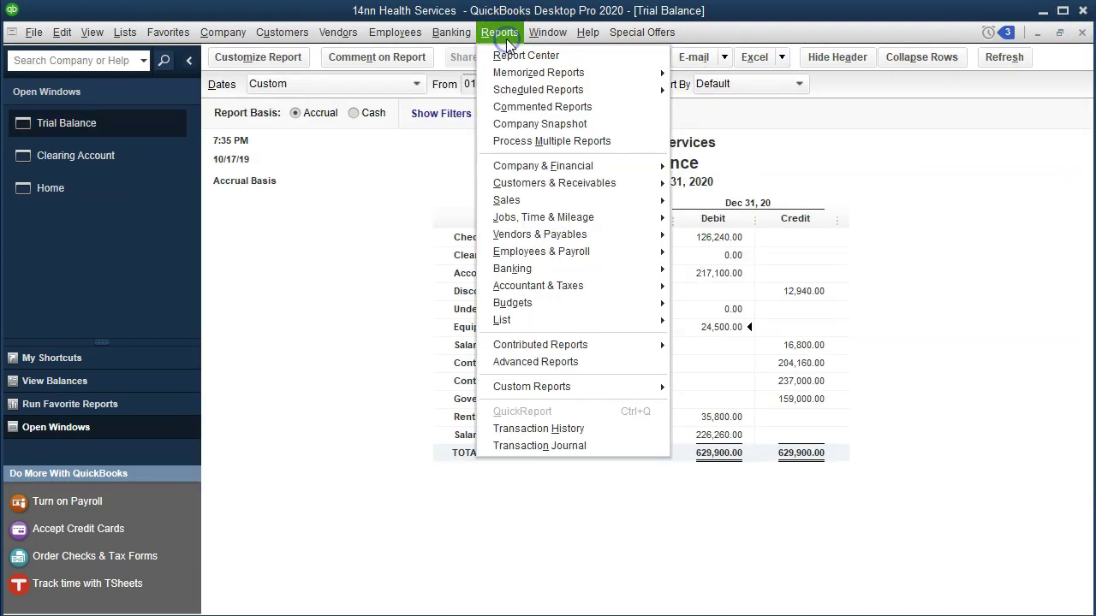
pyautogui.moveTo(534, 171)
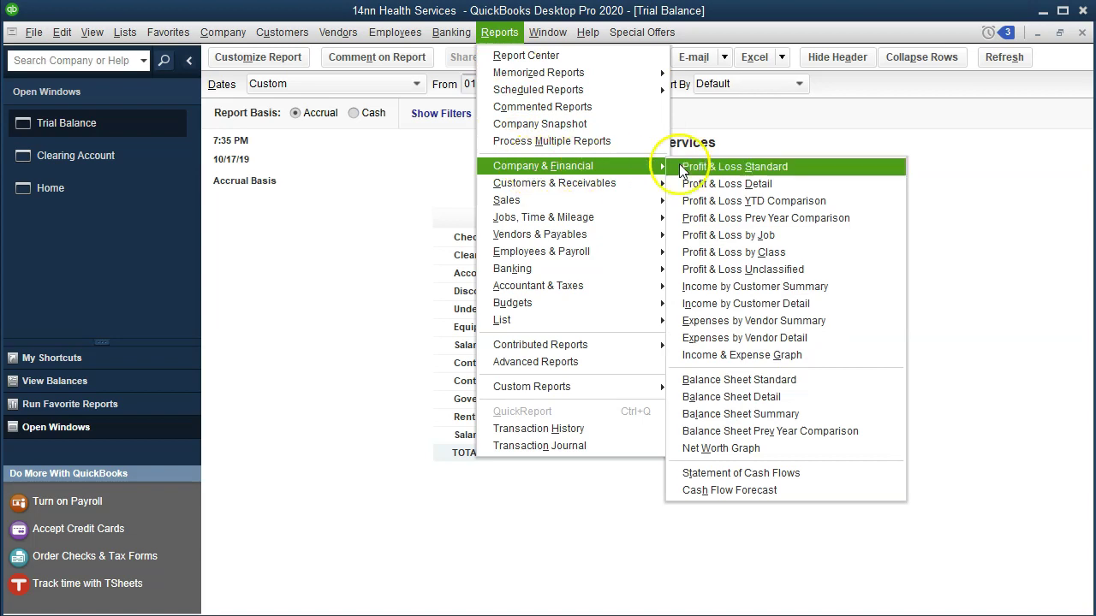
pyautogui.click(800, 252)
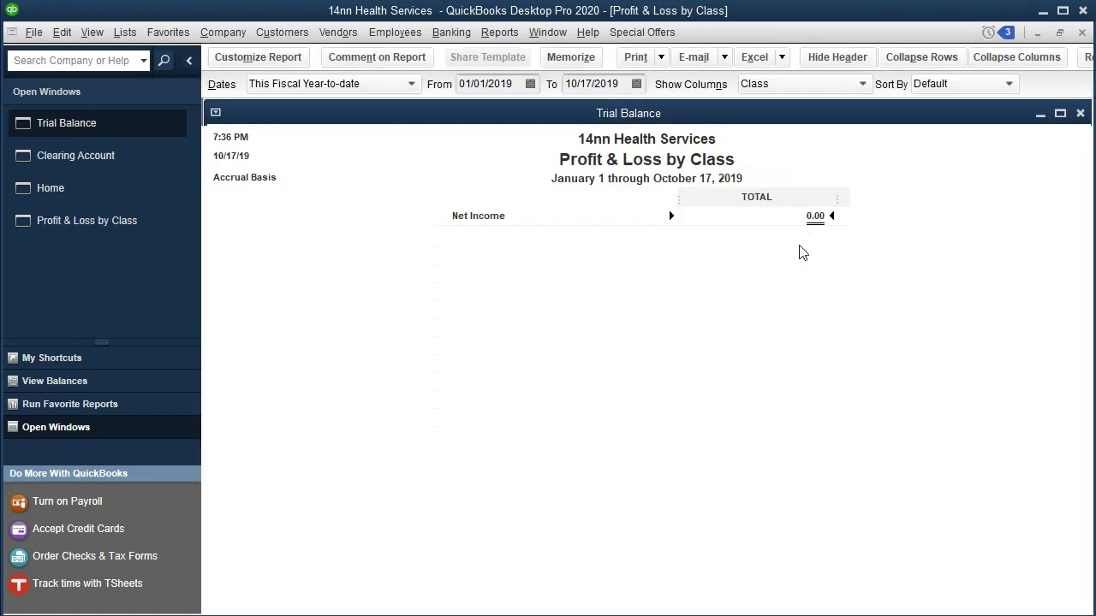
pyautogui.press('Tab')
pyautogui.write('01')
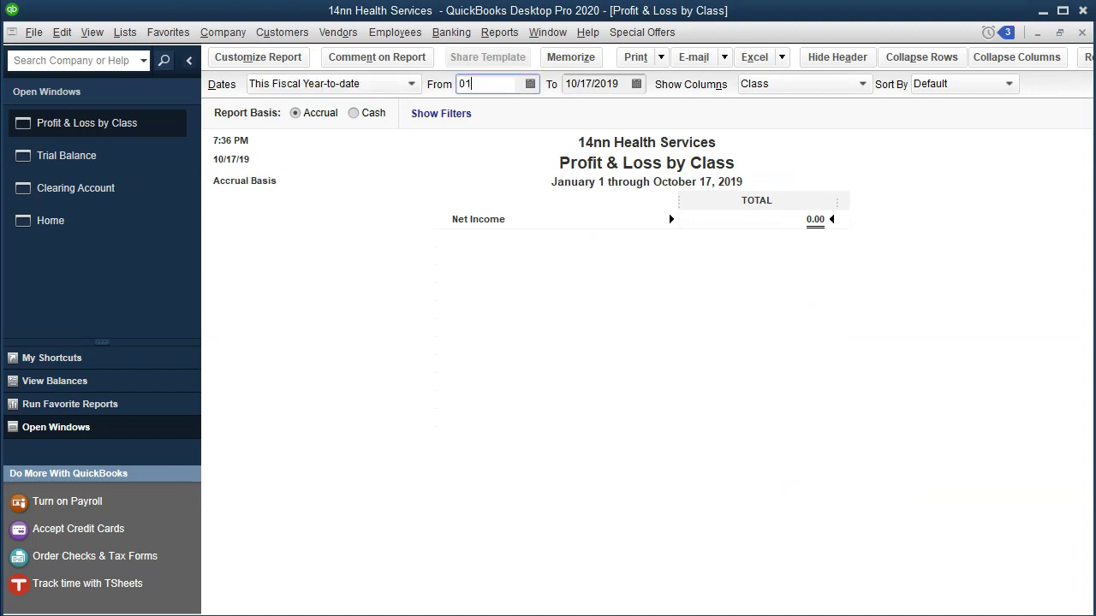
pyautogui.write('/01/20')
pyautogui.press('Tab')
pyautogui.write('123120')
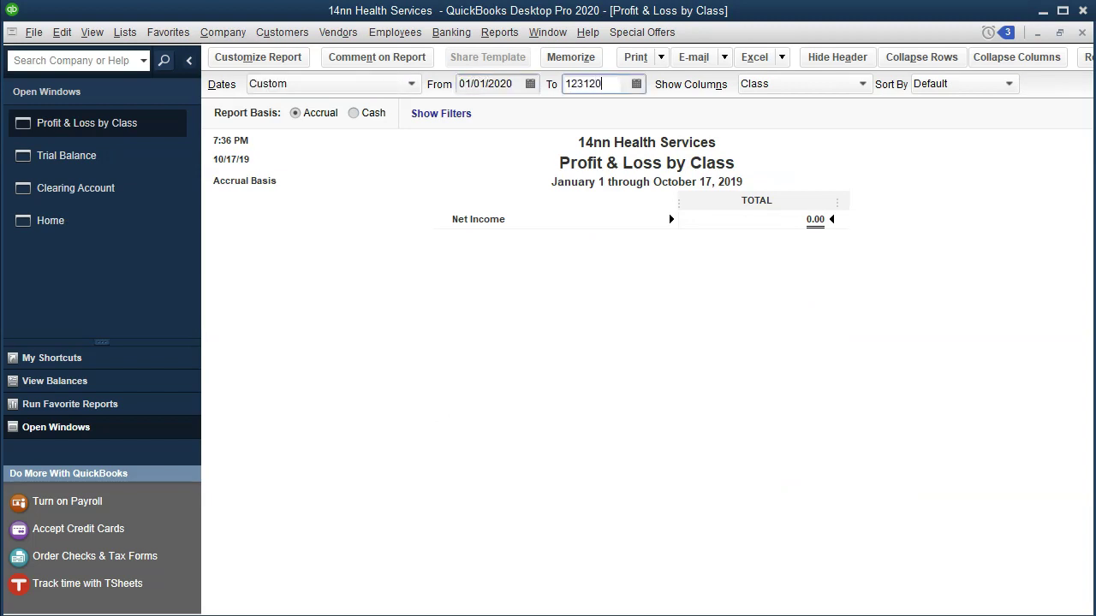
pyautogui.press('Tab')
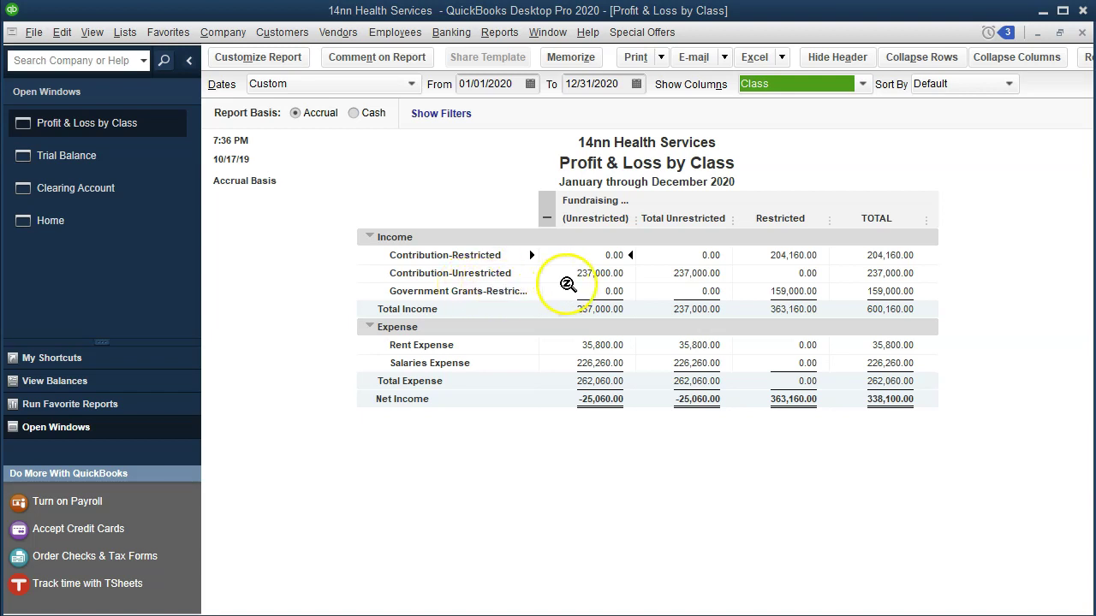
pyautogui.click(600, 276)
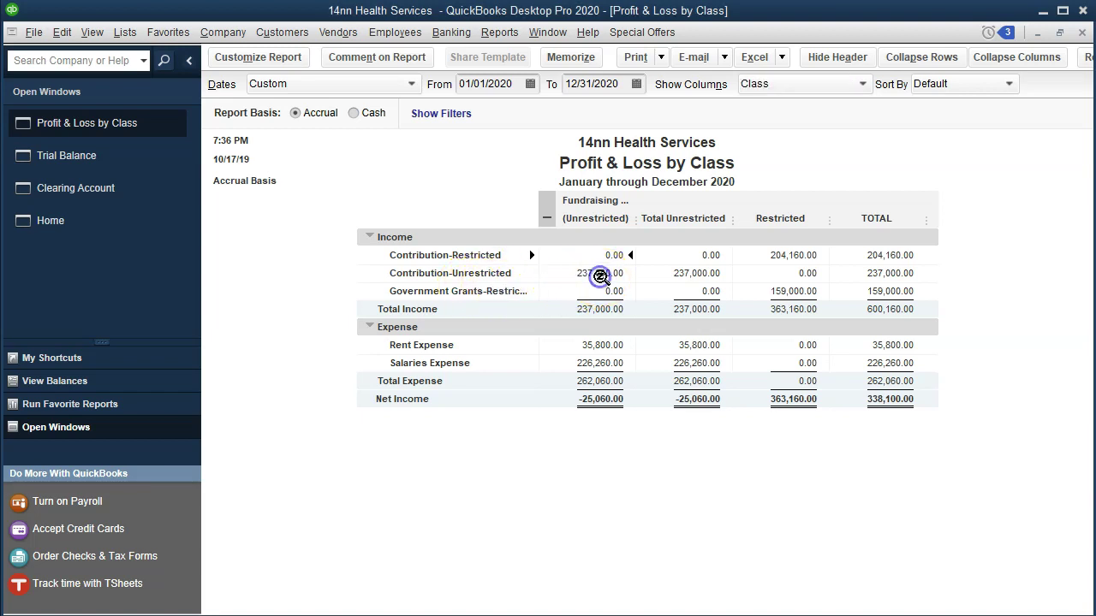